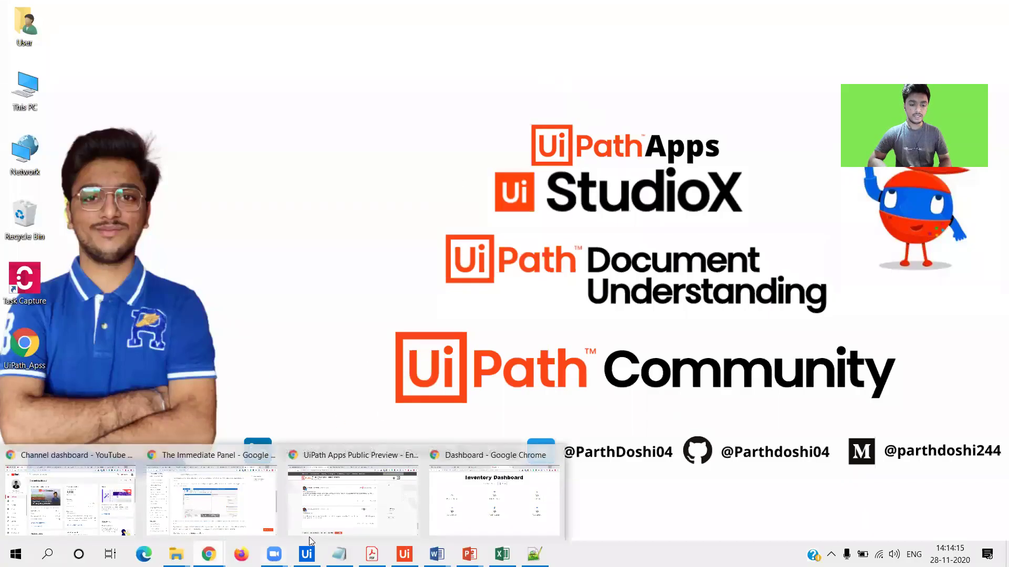
Search the Inventory Dashboard for Notebooks, showing 5 suppliers, 50000 sale and 60 orders
click(483, 513)
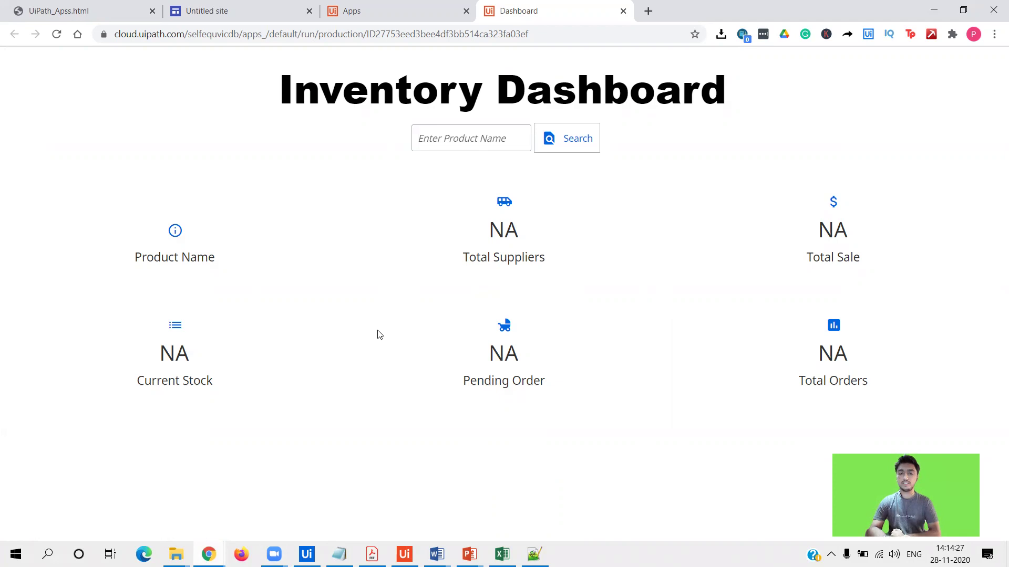
click(464, 138)
text(Notebooks)
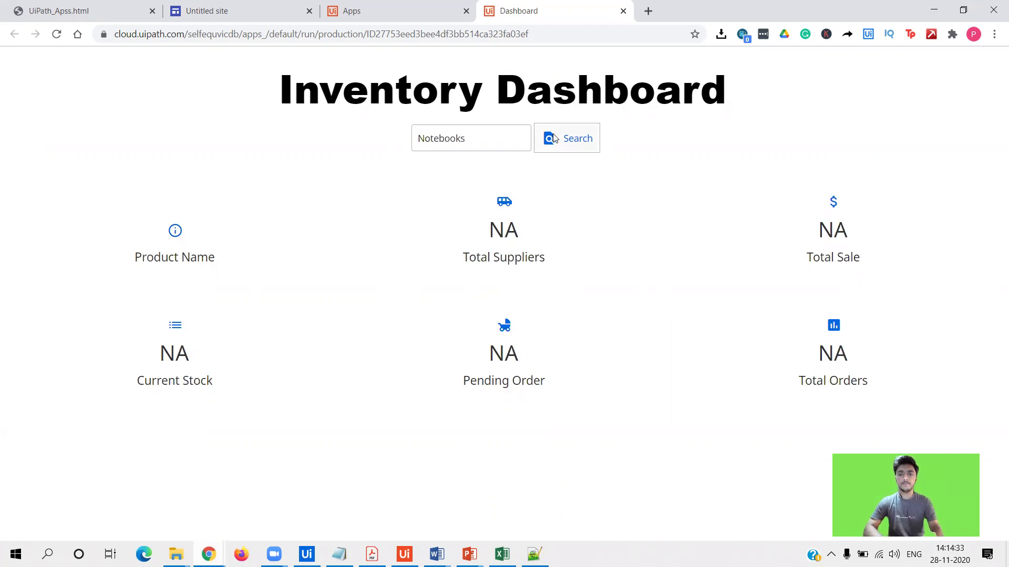
click(554, 139)
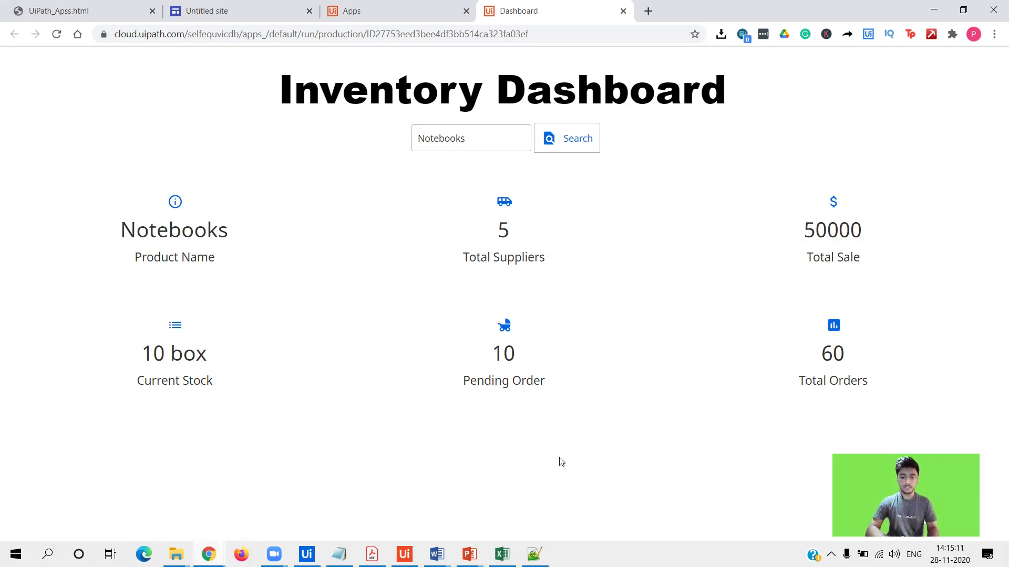
Bring up UiPath_Apss.html in Notepad++ and highlight the whole document
click(934, 8)
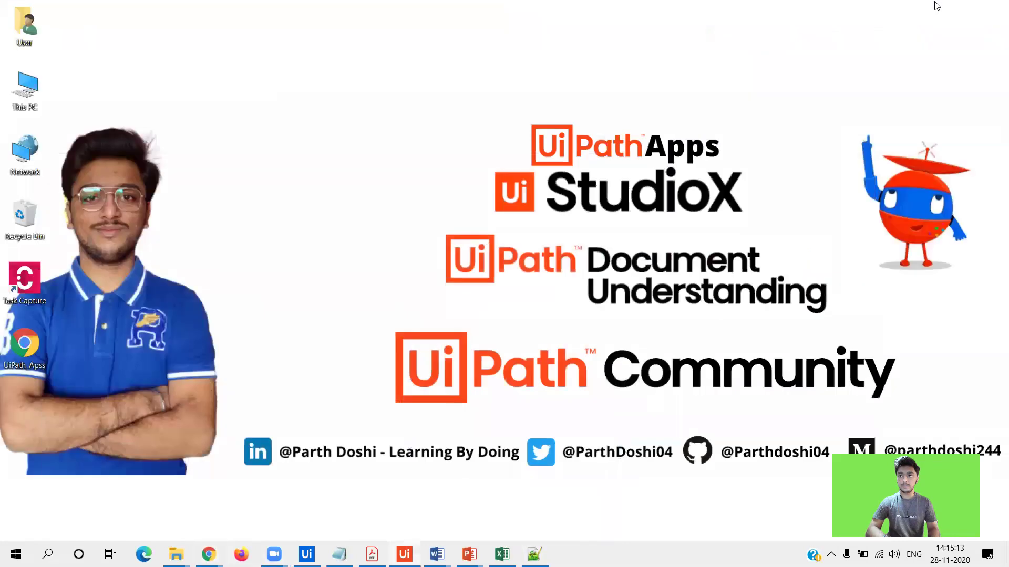
click(535, 554)
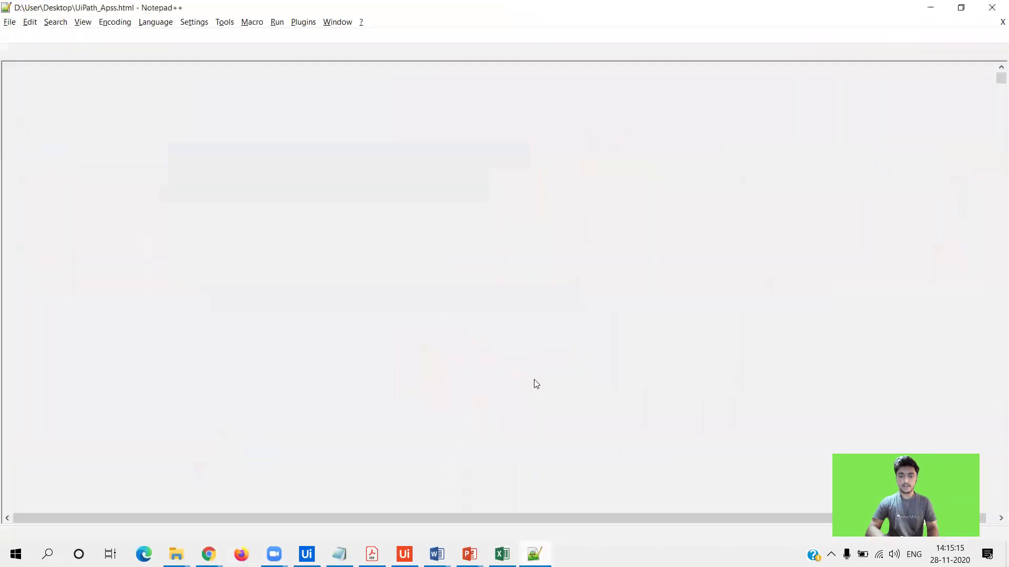
click(193, 172)
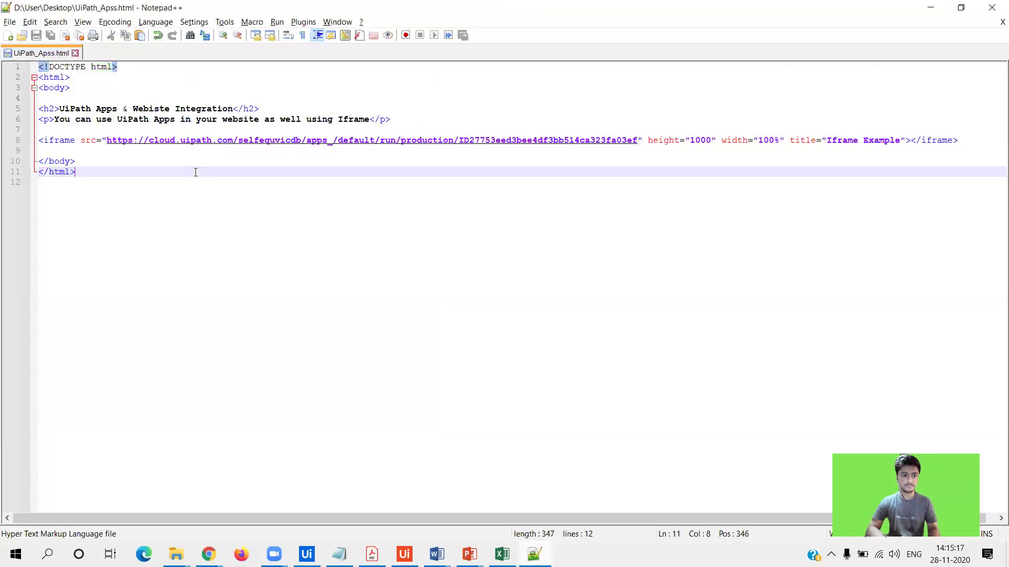
drag(41, 66, 128, 210)
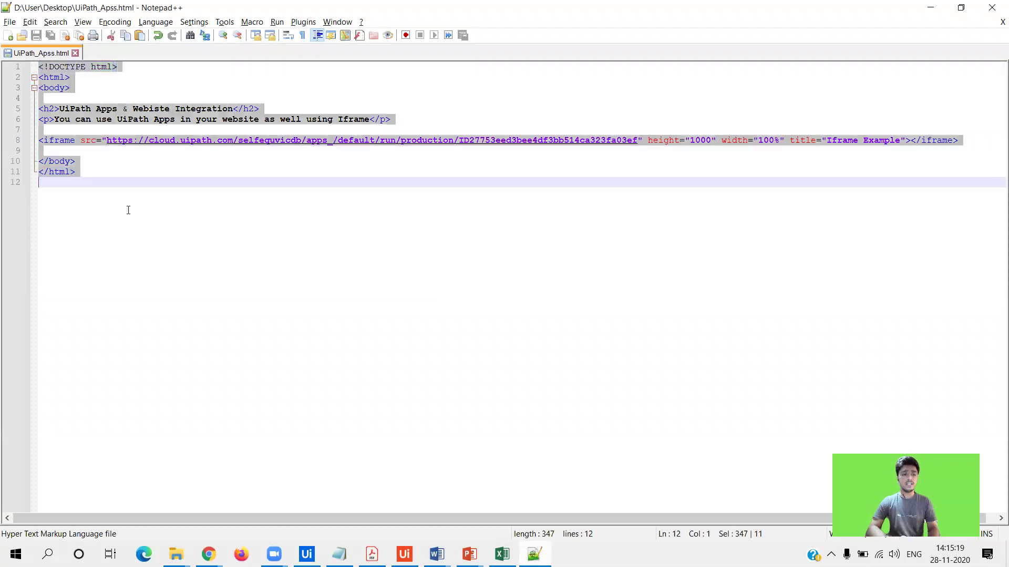
click(129, 165)
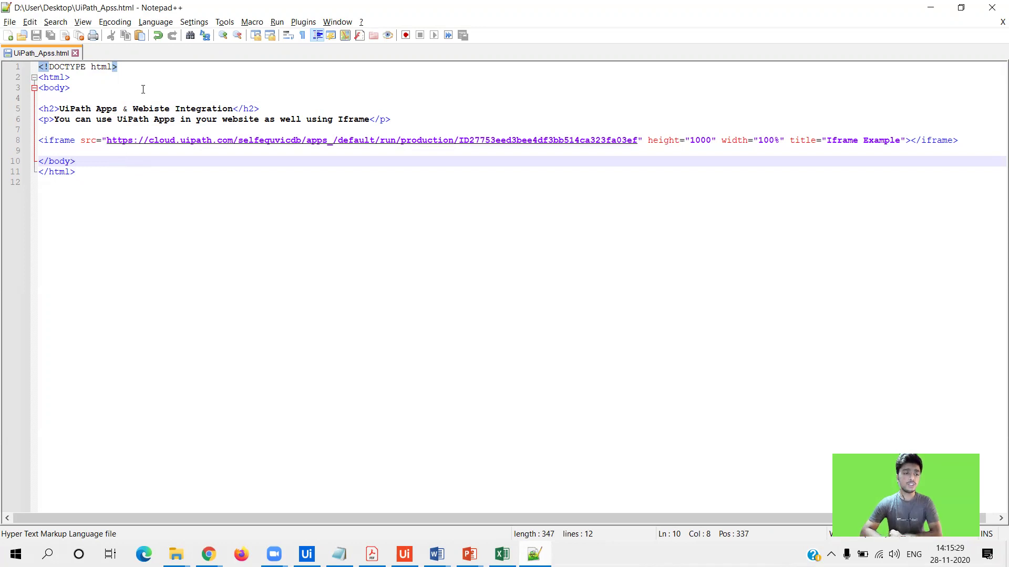
Highlight the body tag, the line 5 heading and the line 6 paragraph sentence
click(63, 78)
double_click(57, 87)
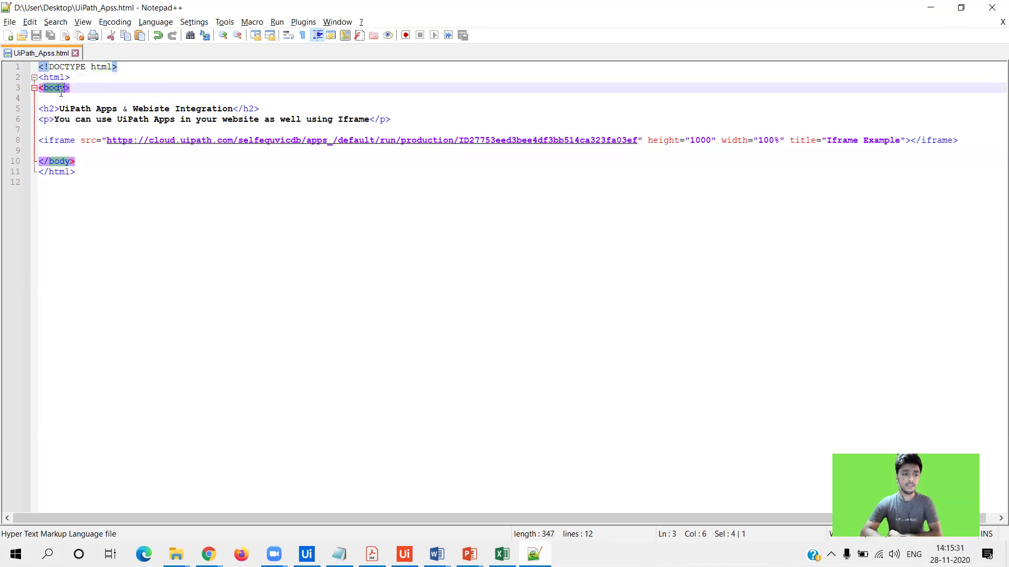
click(45, 110)
key(shift+Right)
key(shift+Right)
key(shift+Right)
key(shift+Right)
key(shift+Up)
shift+click(231, 109)
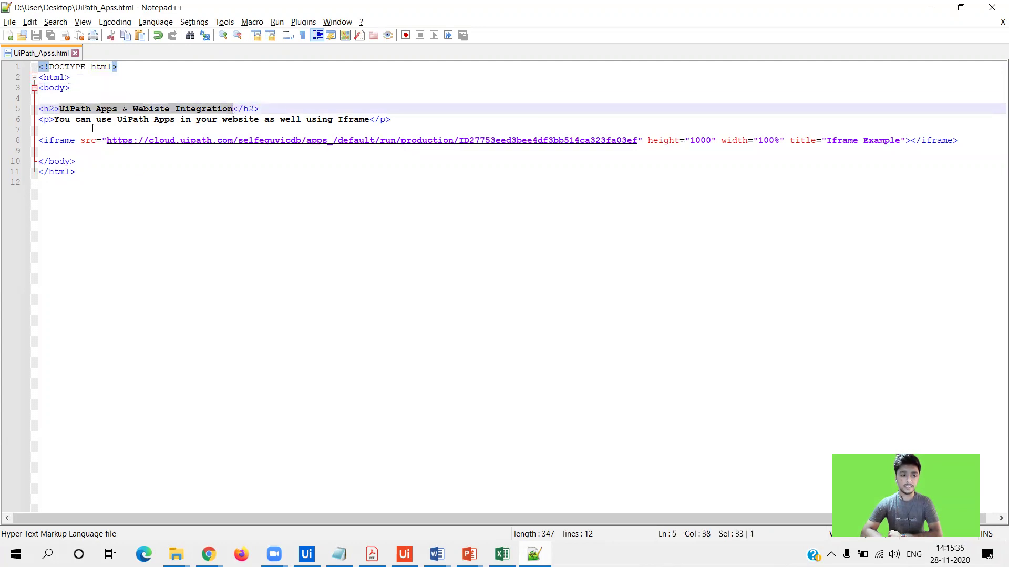
mouse_move(62, 121)
mouse_down()
mouse_move(379, 121)
mouse_move(370, 119)
mouse_up()
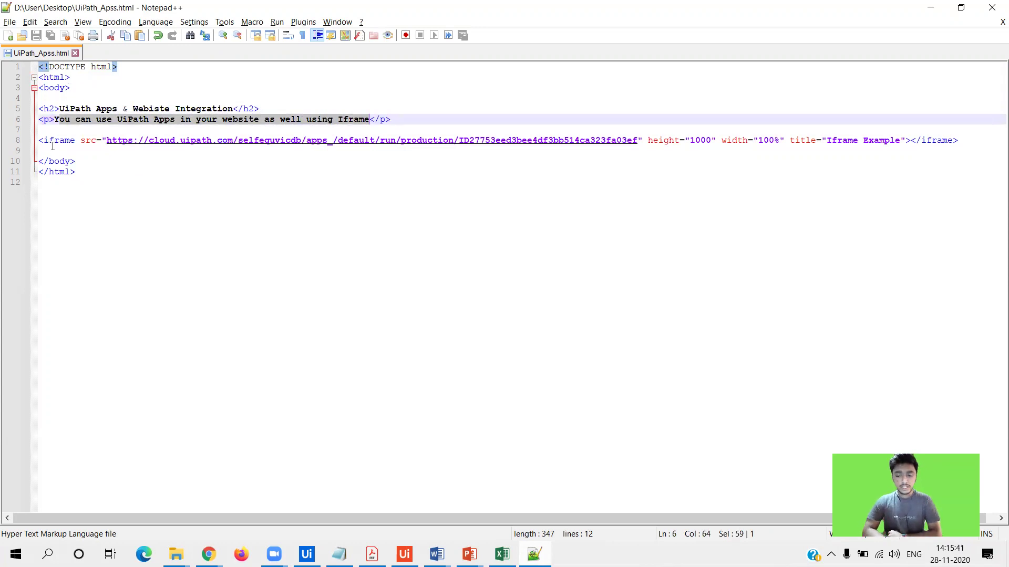
Highlight the iframe tag and open its embedded app link in the browser
click(53, 145)
double_click(58, 140)
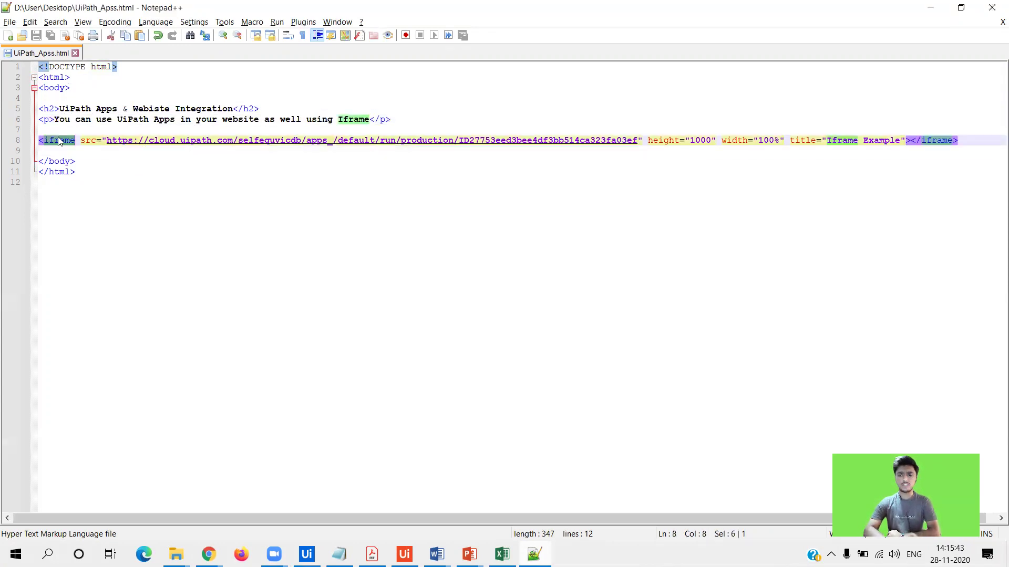
click(418, 216)
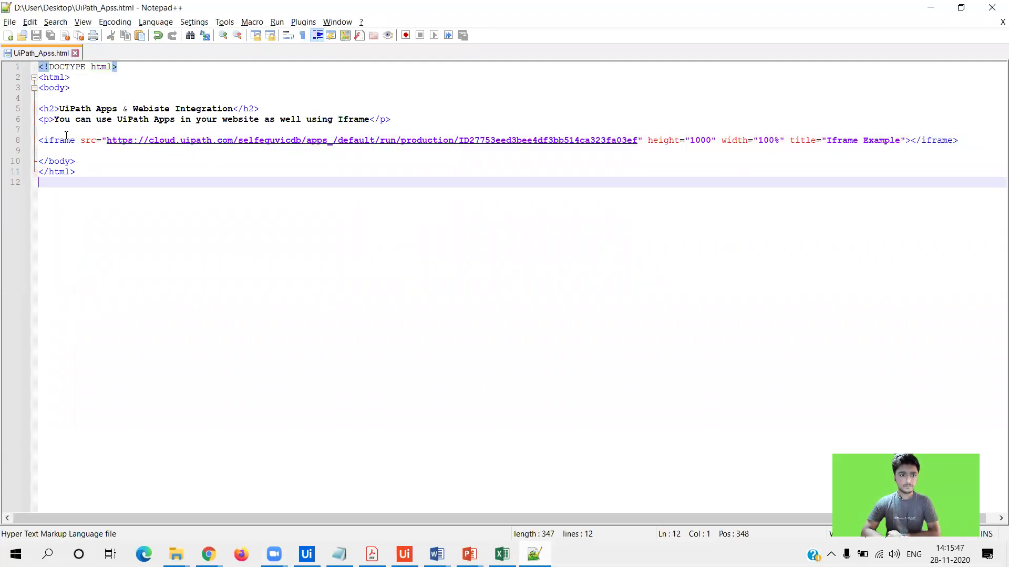
click(196, 141)
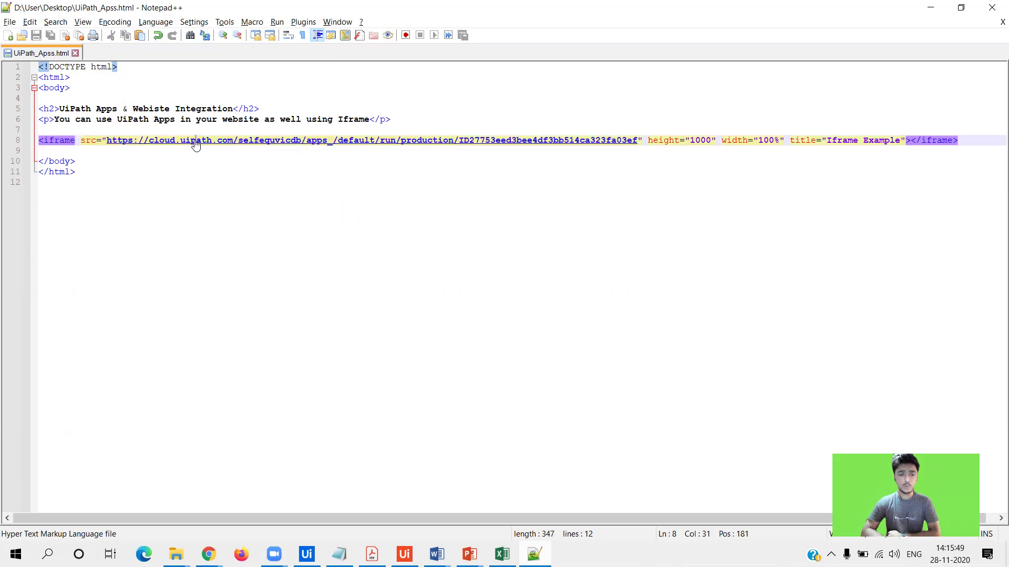
double_click(196, 142)
Close the loading tab and copy the Dashboard app's URL from UiPath Apps
click(399, 210)
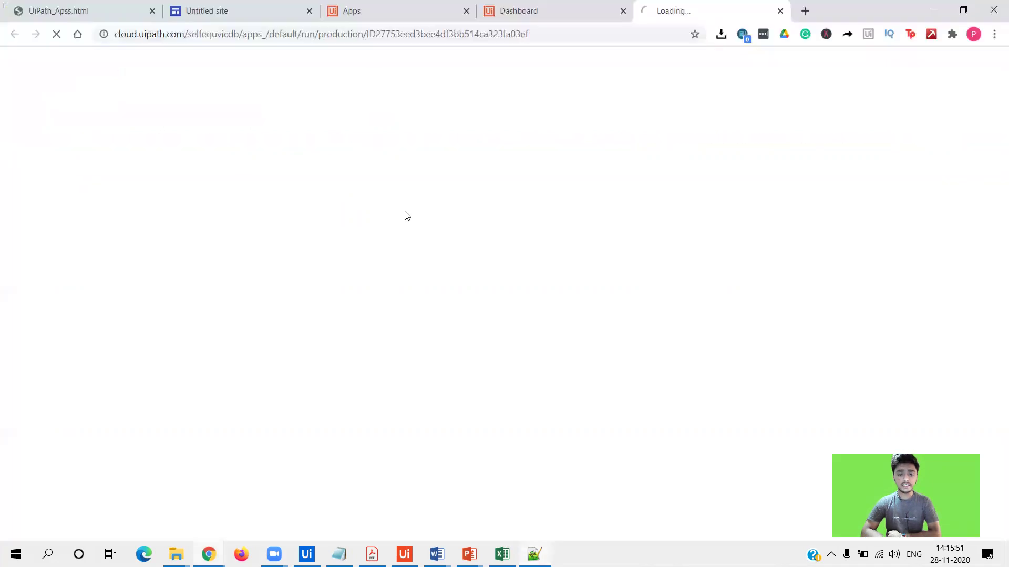
click(780, 11)
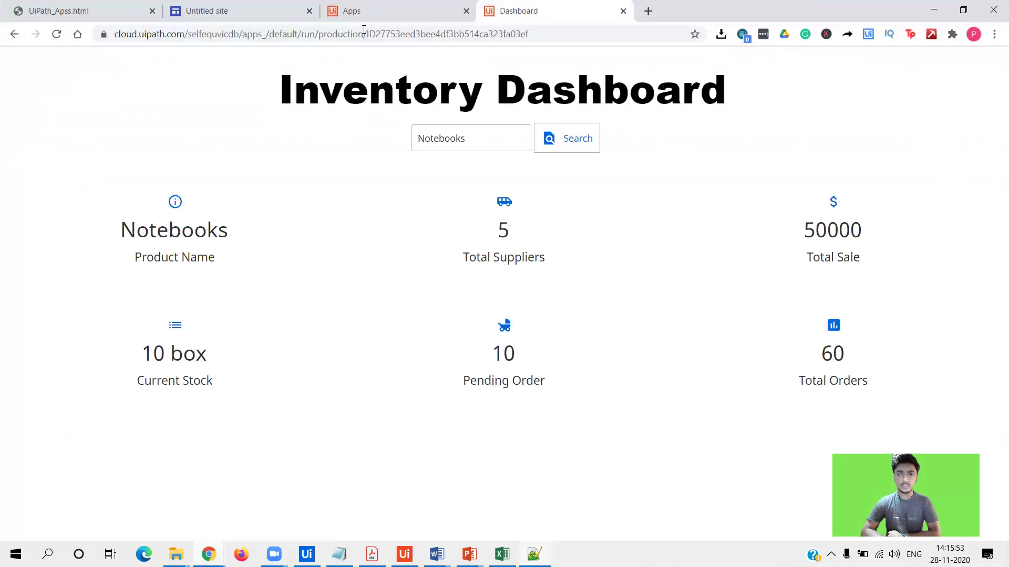
click(351, 11)
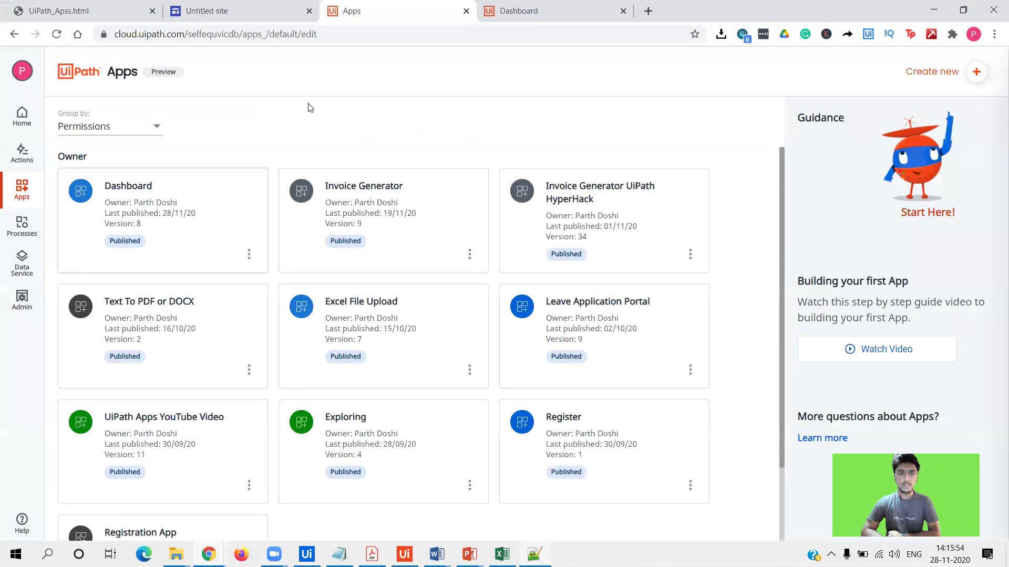
click(248, 257)
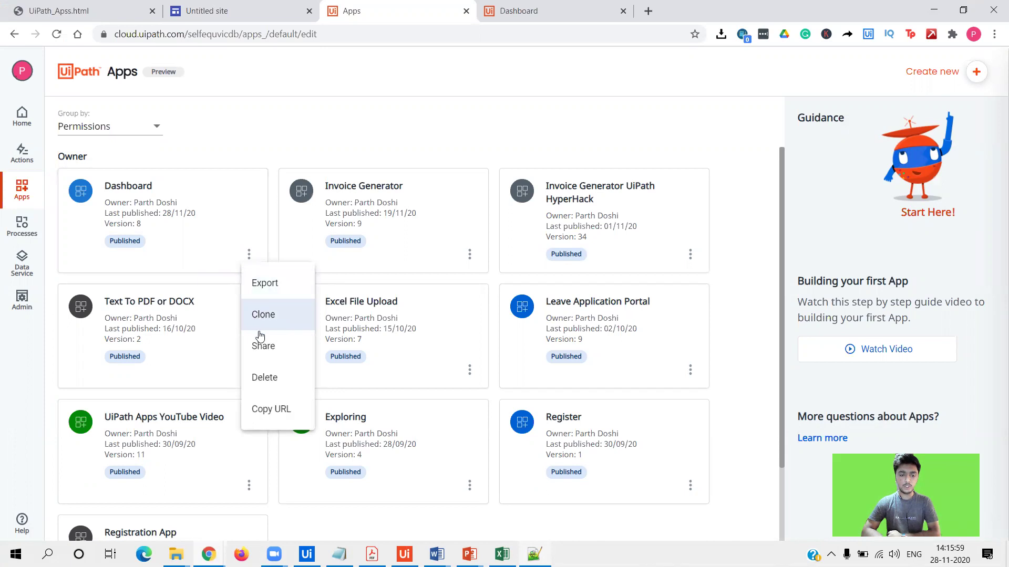
click(275, 413)
Replace the iframe src on line 8 with the copied Dashboard app URL
click(535, 554)
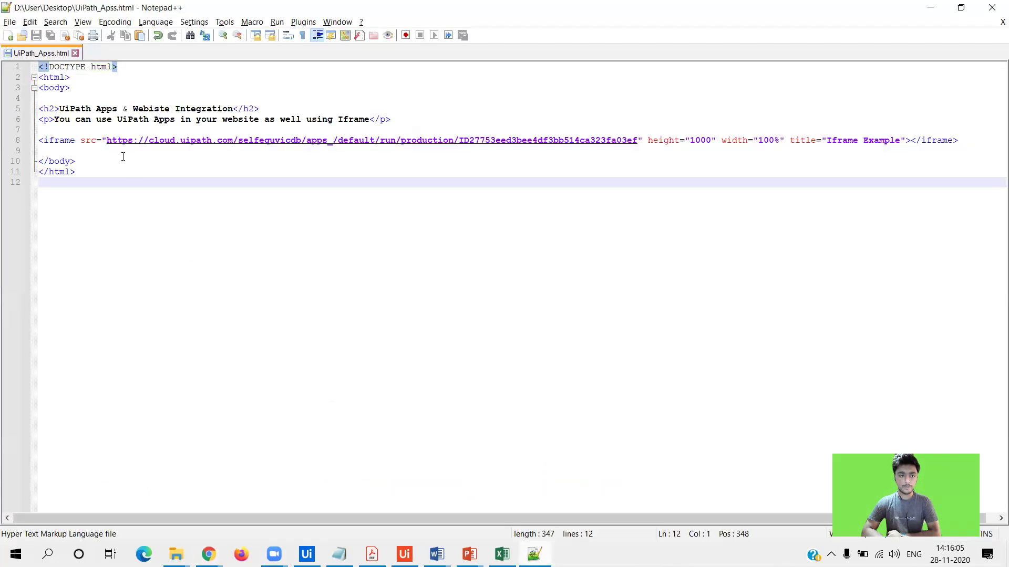
click(106, 140)
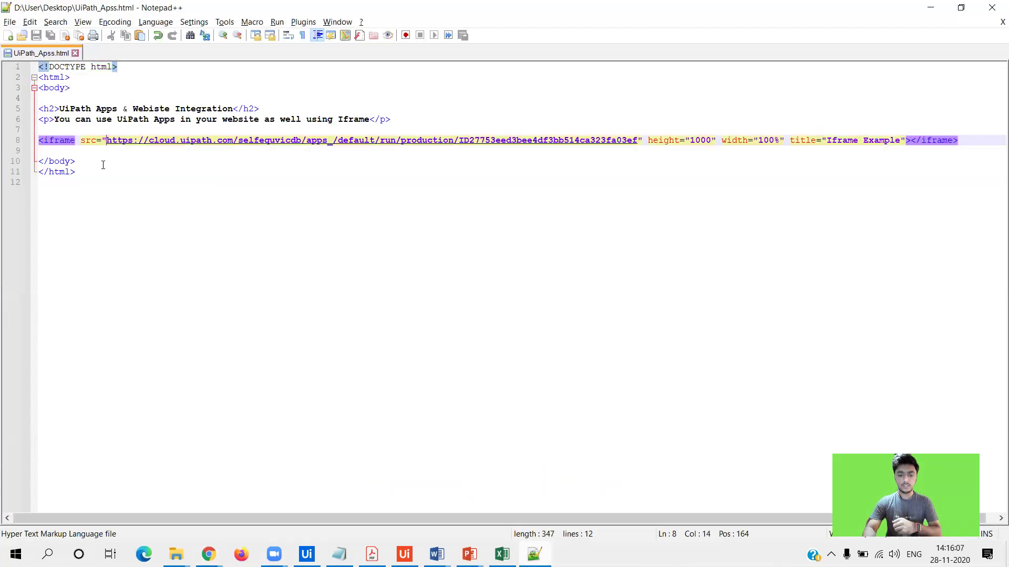
key(shift+Right)
key(shift+Right)
key(shift+Right)
key(shift+Right)
key(shift+Right)
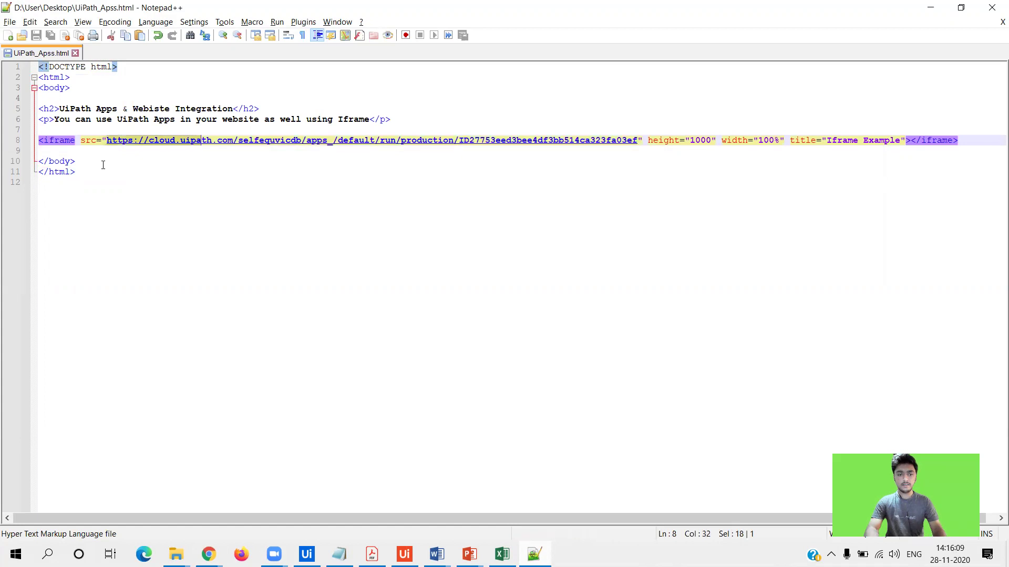
key(shift+Right)
key(shift+Right)
key(shift+Right)
key(shift+Right)
key(shift+Right)
key(shift+Right)
key(shift+Right)
key(shift+Right)
key(shift+Right)
key(shift+Right)
key(shift+Right)
key(shift+Right)
key(shift+Right)
key(shift+Right)
key(shift+Right)
key(shift+Right)
key(shift+Left)
key(shift+Left)
key(ctrl+v)
click(135, 154)
Point out the iframe's height 1000 and width 100, and revise its title text
double_click(664, 141)
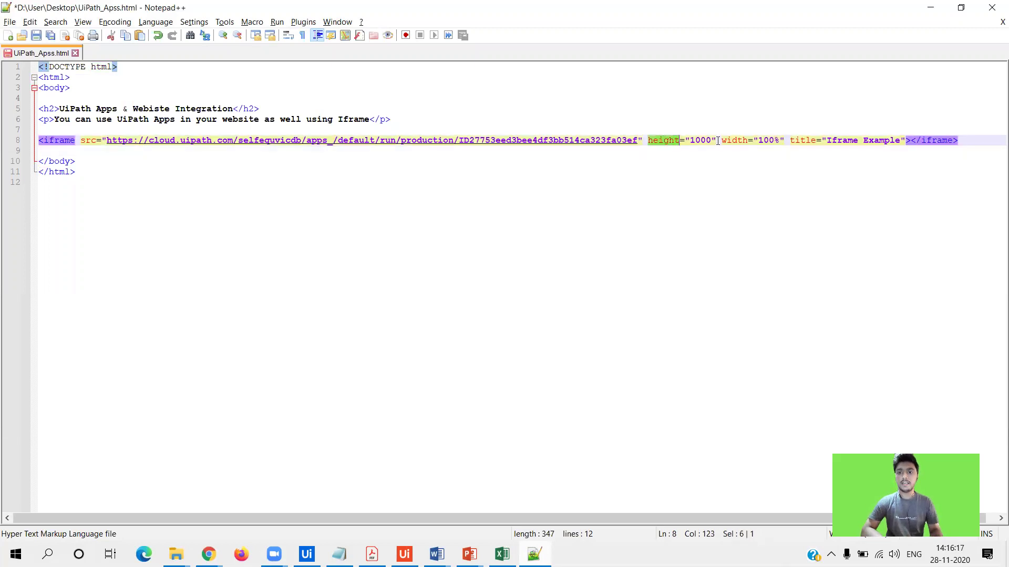
double_click(747, 140)
double_click(703, 141)
double_click(762, 141)
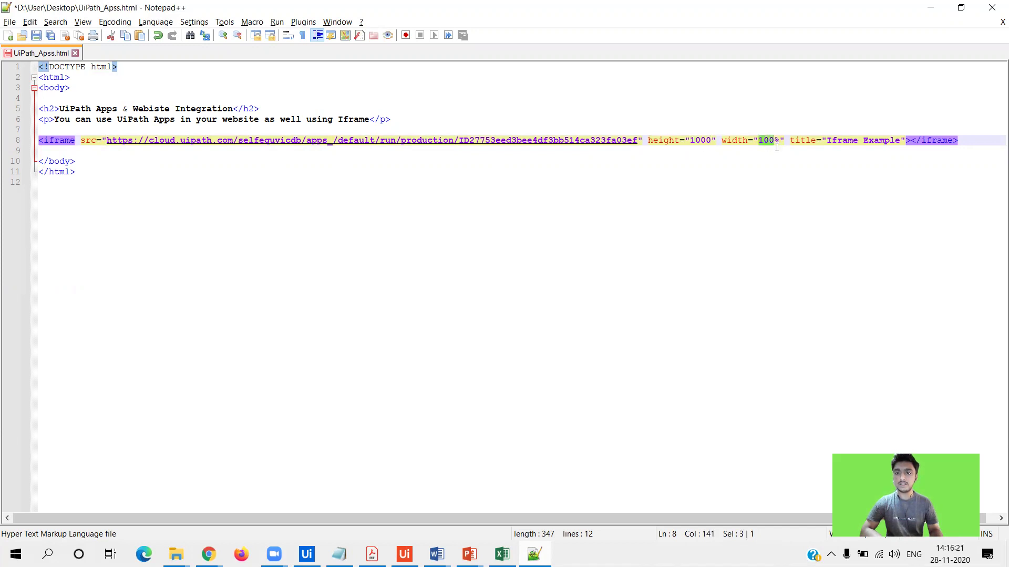
double_click(805, 141)
double_click(837, 142)
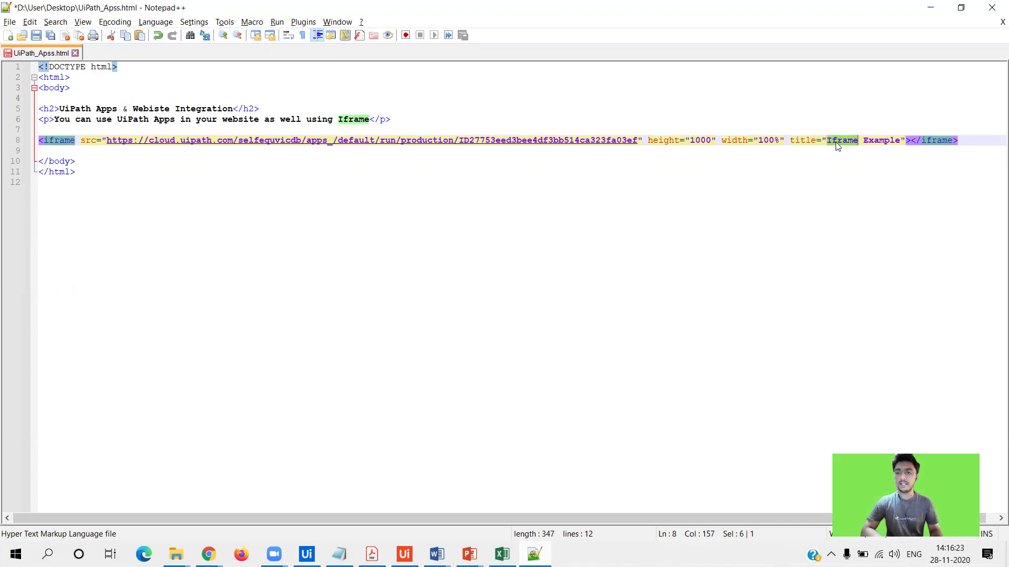
text(UiPath Apps)
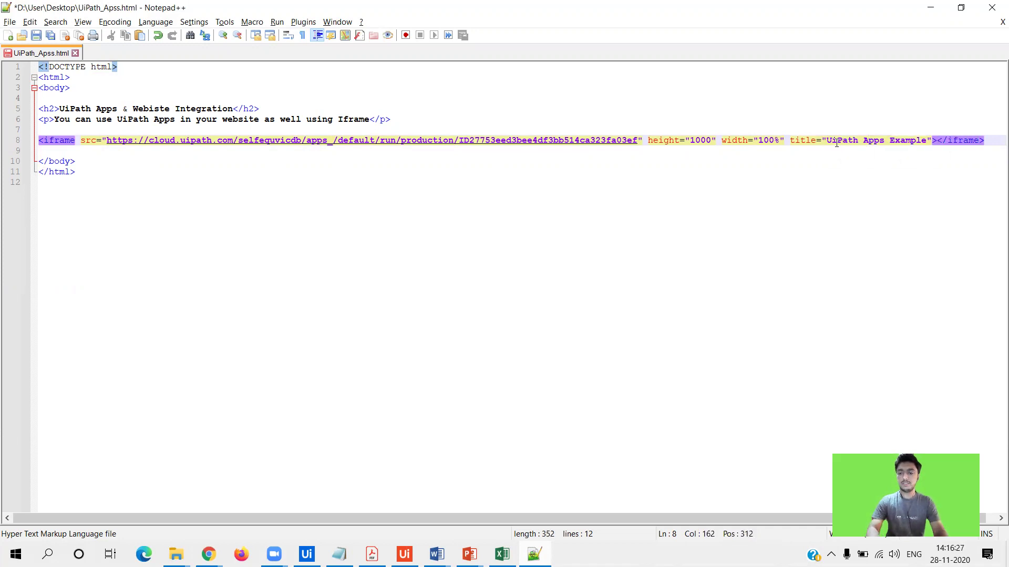
text( & Web)
key(Return)
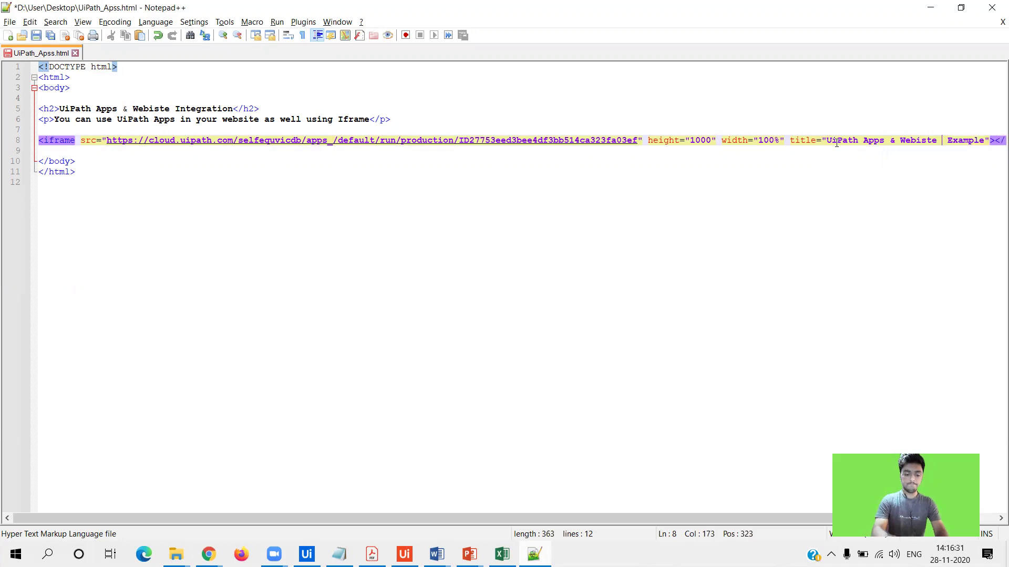
text(Int)
key(Up)
key(Return)
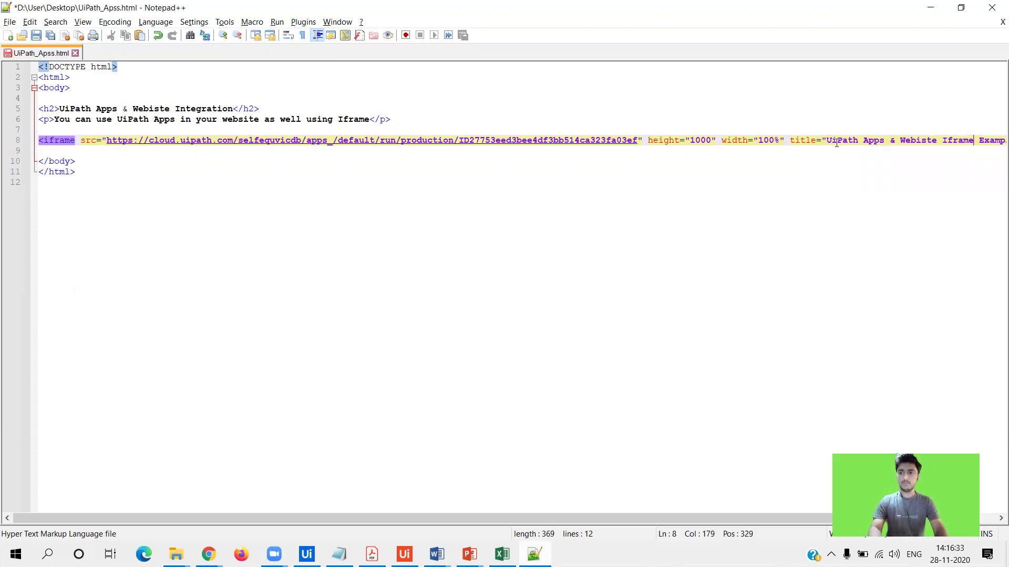
key(BackSpace)
key(BackSpace)
key(BackSpace)
key(BackSpace)
key(BackSpace)
key(BackSpace)
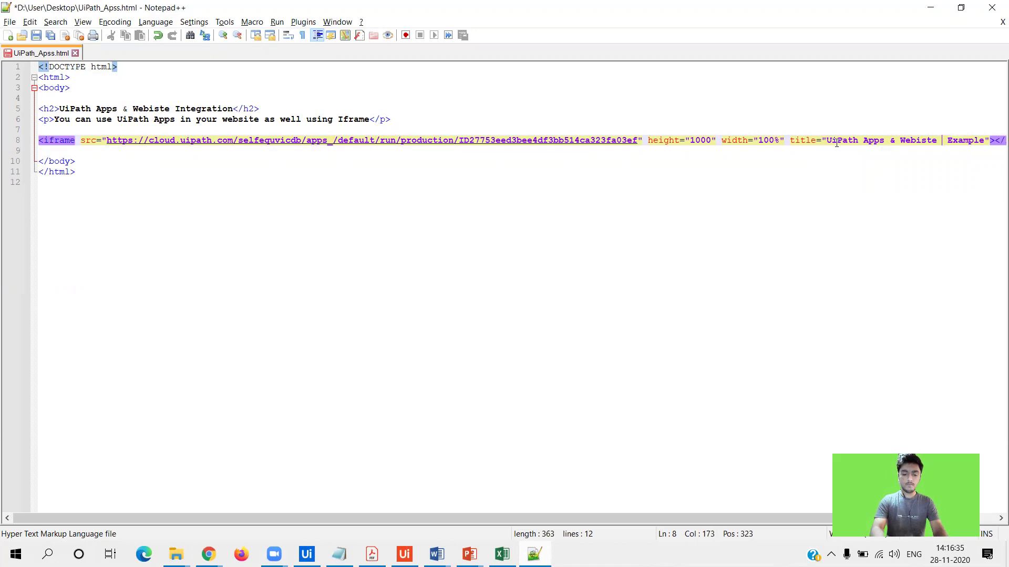
text(Integ)
key(Return)
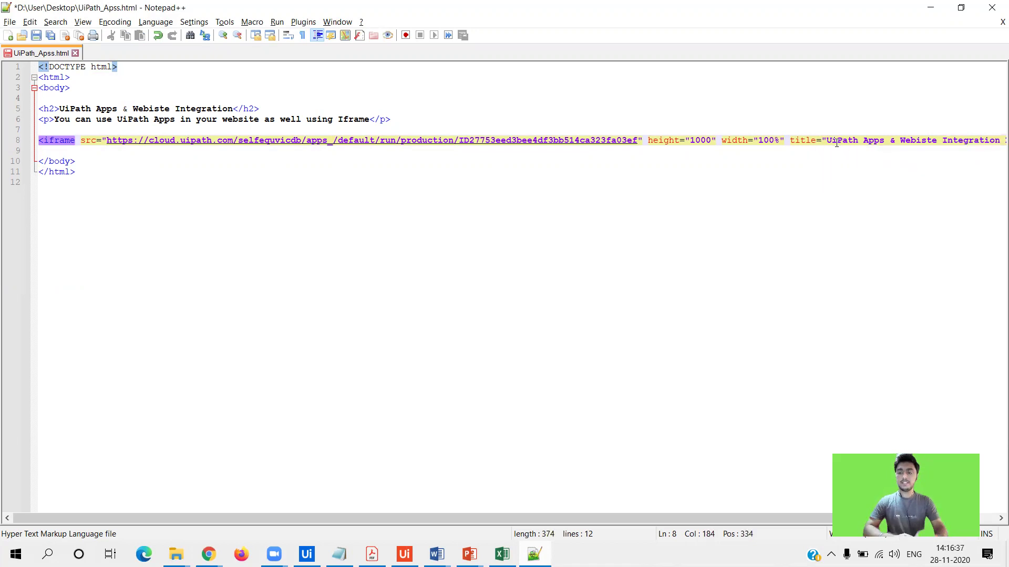
drag(728, 513, 557, 458)
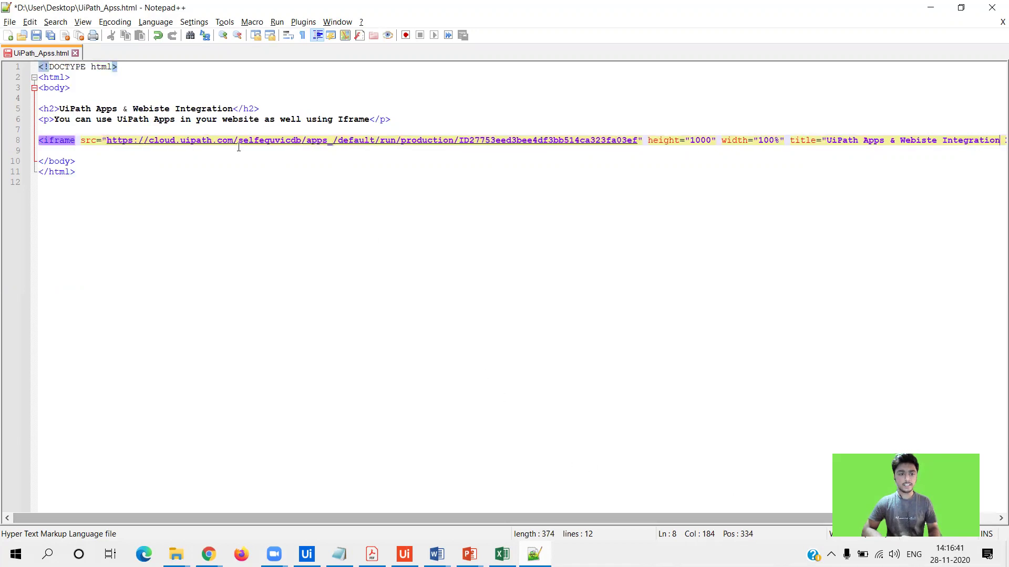
Save UiPath_Apss.html after reviewing the closing body and html tags
click(215, 162)
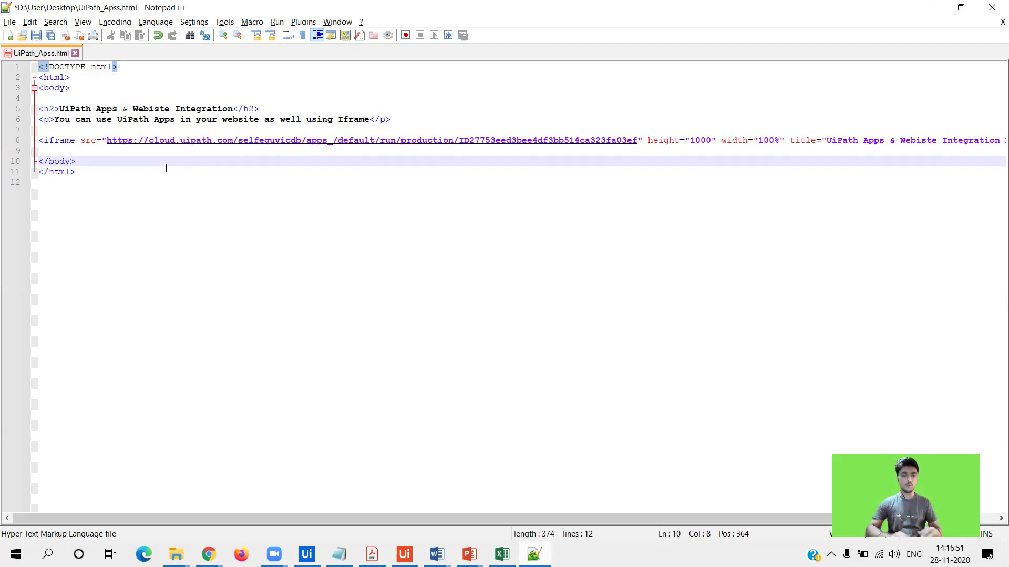
click(166, 168)
key(ctrl+s)
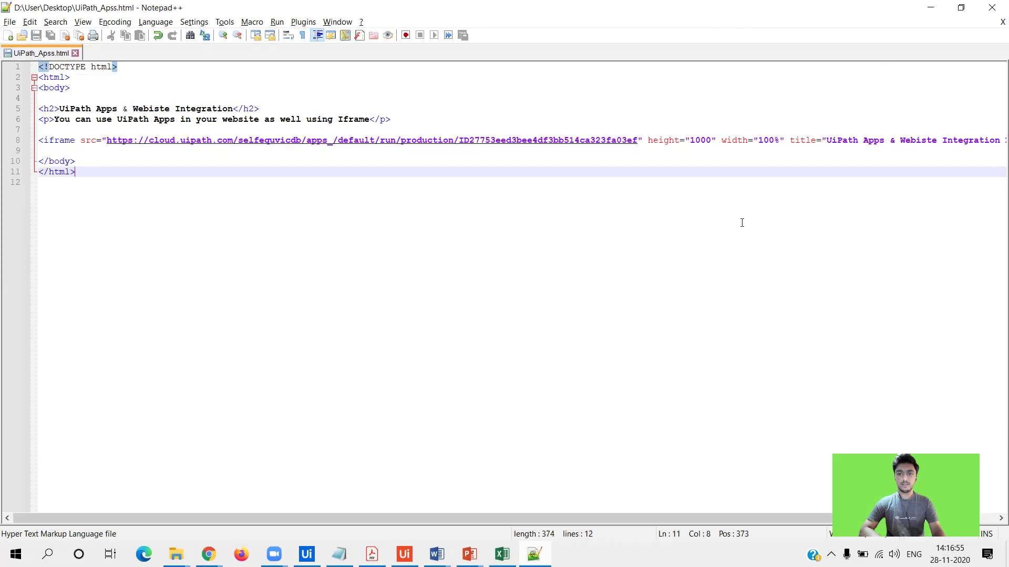
click(727, 197)
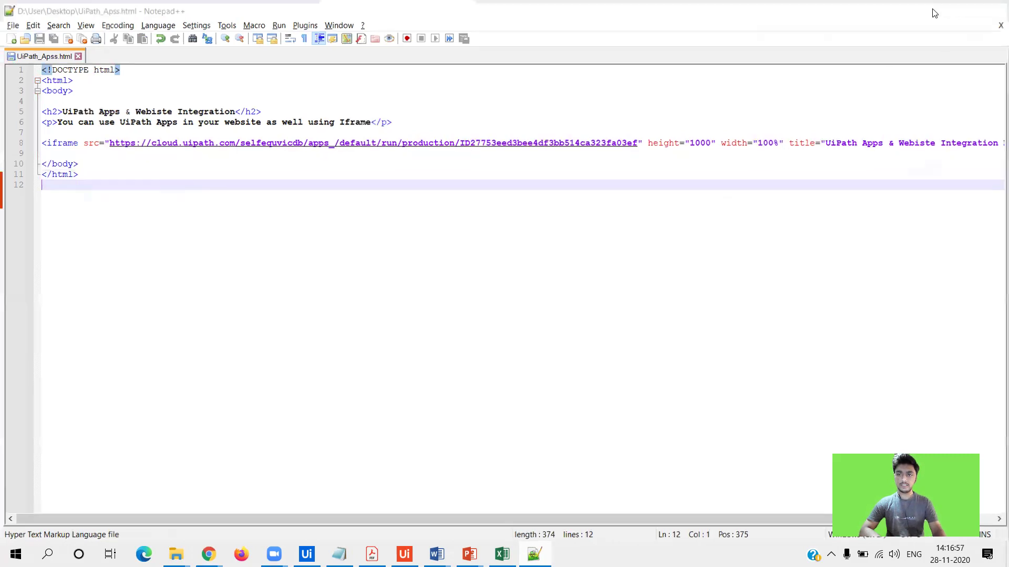
Show the local UiPath_Apss.html page in Chrome and reload it
click(932, 9)
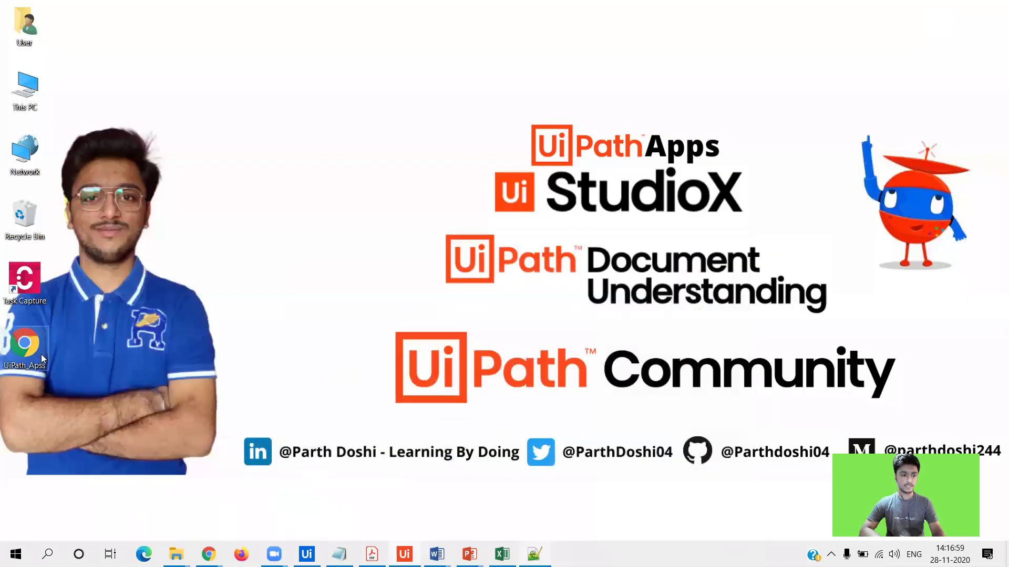
click(29, 367)
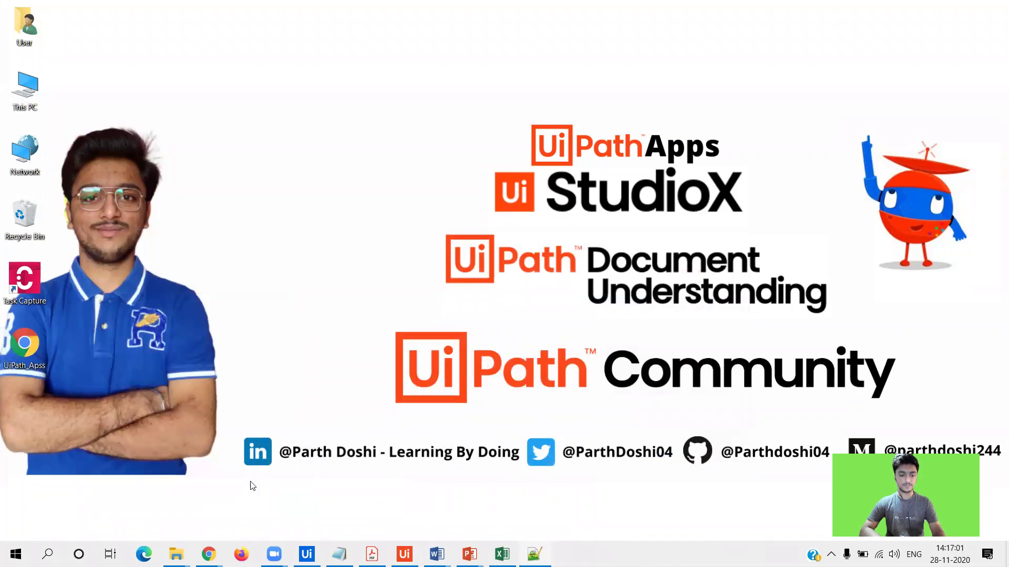
click(208, 555)
click(518, 475)
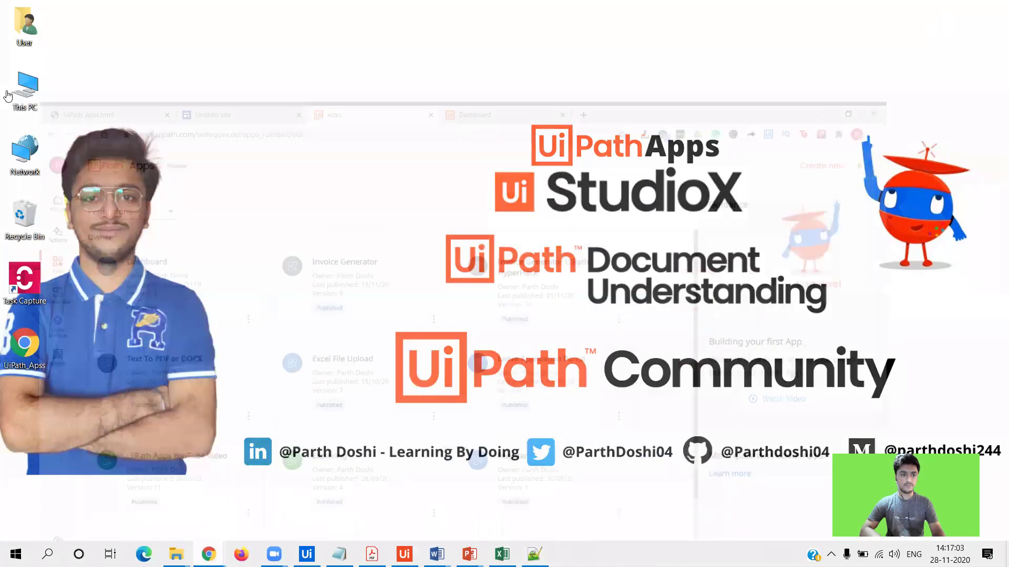
click(14, 8)
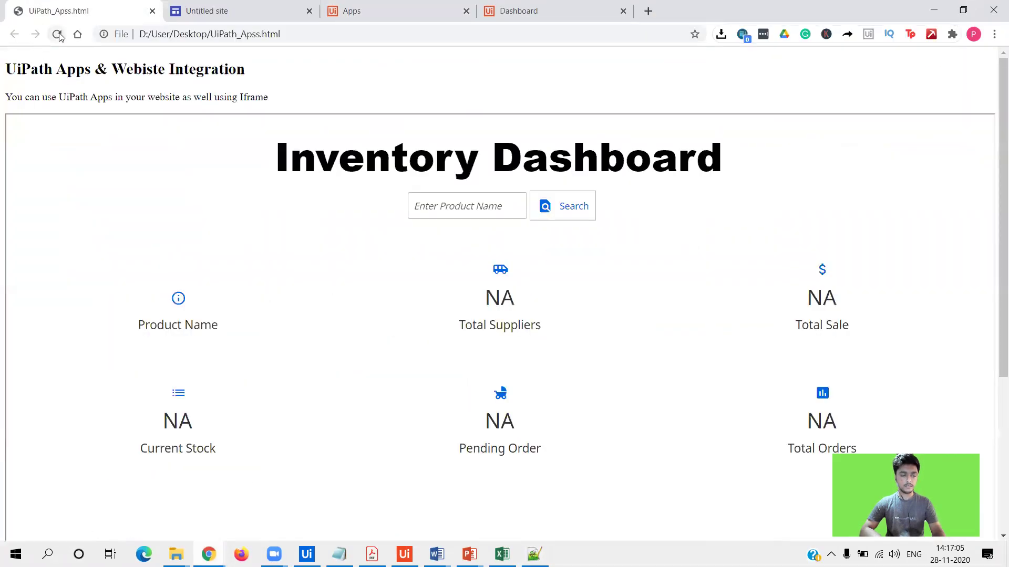
click(57, 36)
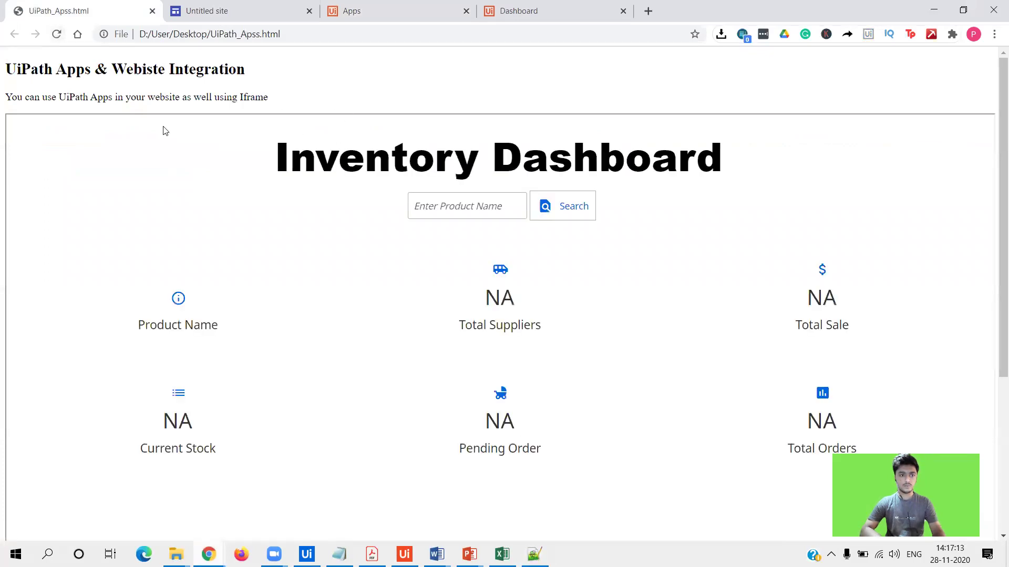
Move Notepad++ aside and bring the dashboard page to the front
click(534, 554)
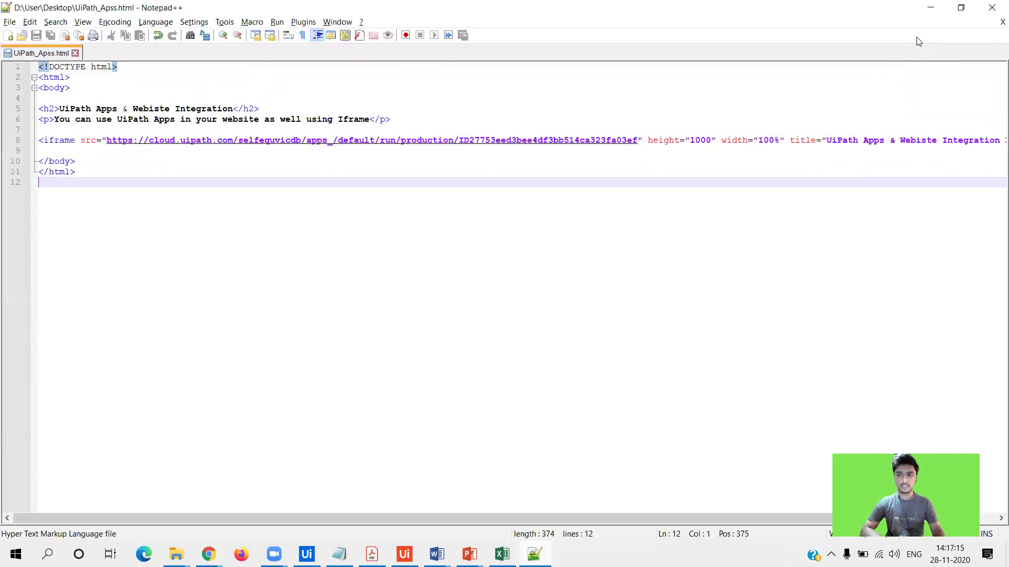
click(961, 7)
drag(333, 10, 667, 82)
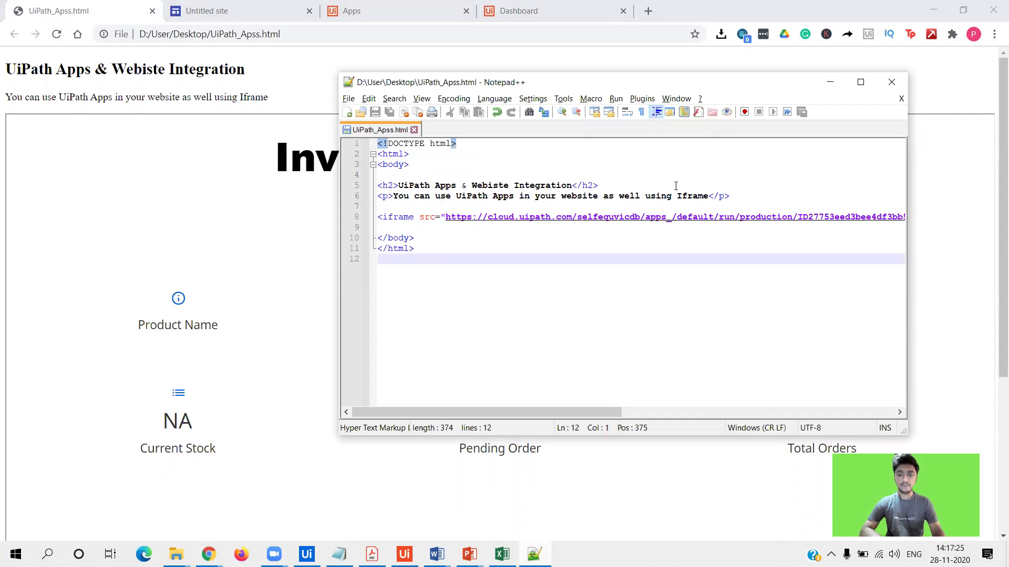
click(259, 245)
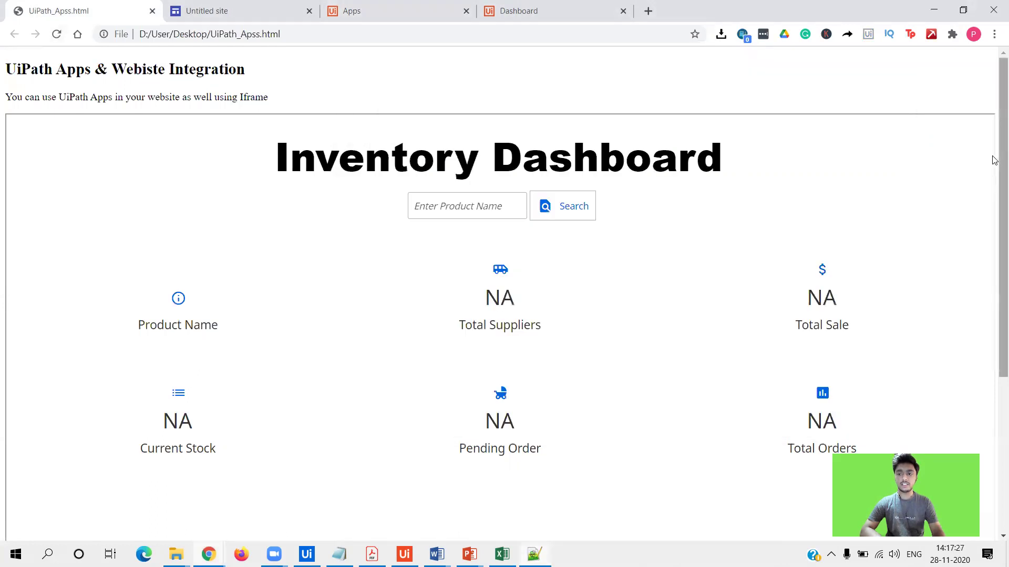
mouse_move(993, 160)
mouse_down()
mouse_move(995, 335)
mouse_move(994, 140)
mouse_up()
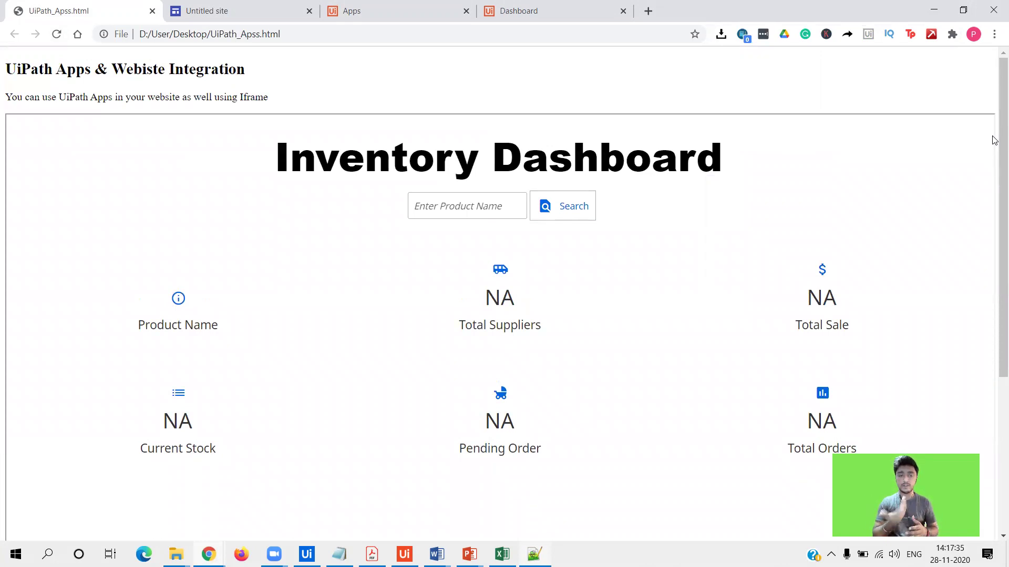
Search the embedded dashboard for Notebooks, showing 5 suppliers, 50000 sale and 60 orders
click(487, 211)
text(Notebooks)
click(564, 207)
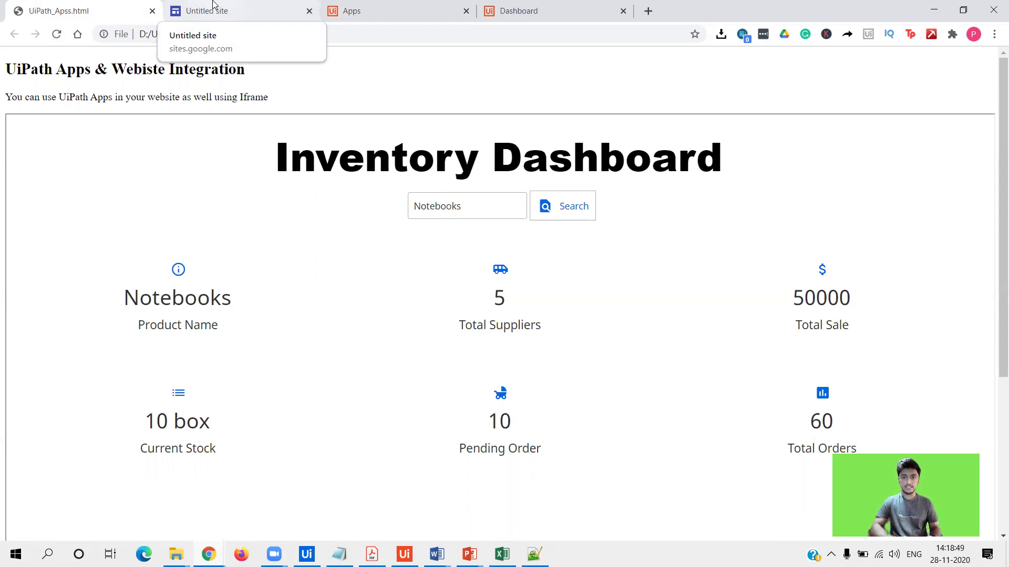
Add a blank tab, then move to the Google Sites tab
click(649, 10)
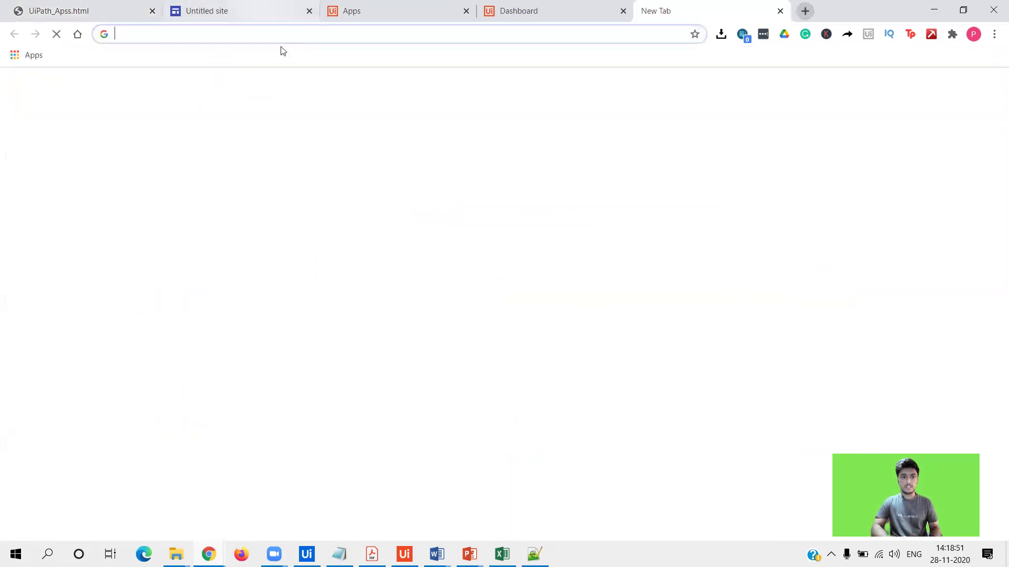
key(ctrl+2)
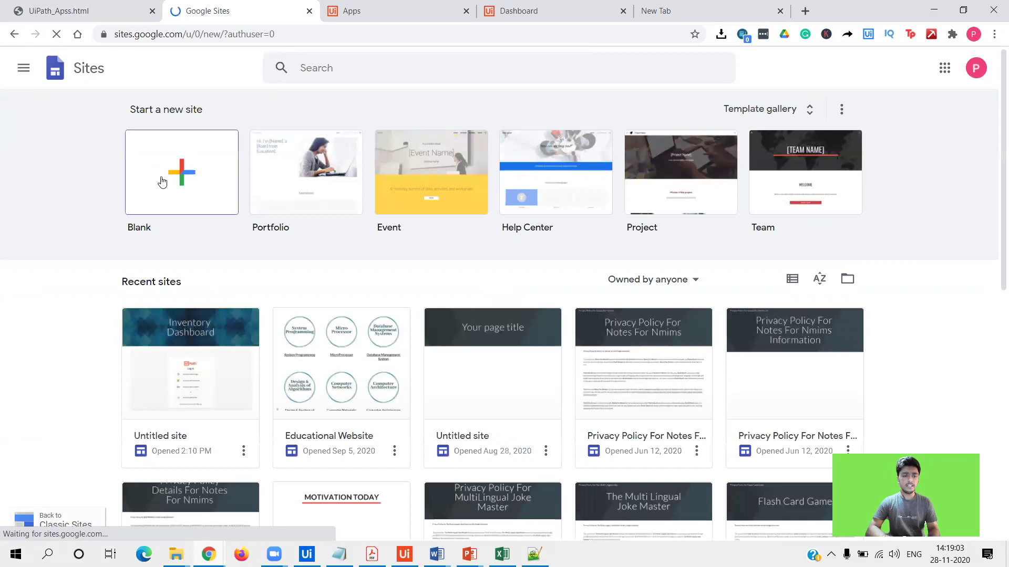
Open the Untitled site with the Inventory Dashboard banner from Recent sites
click(180, 363)
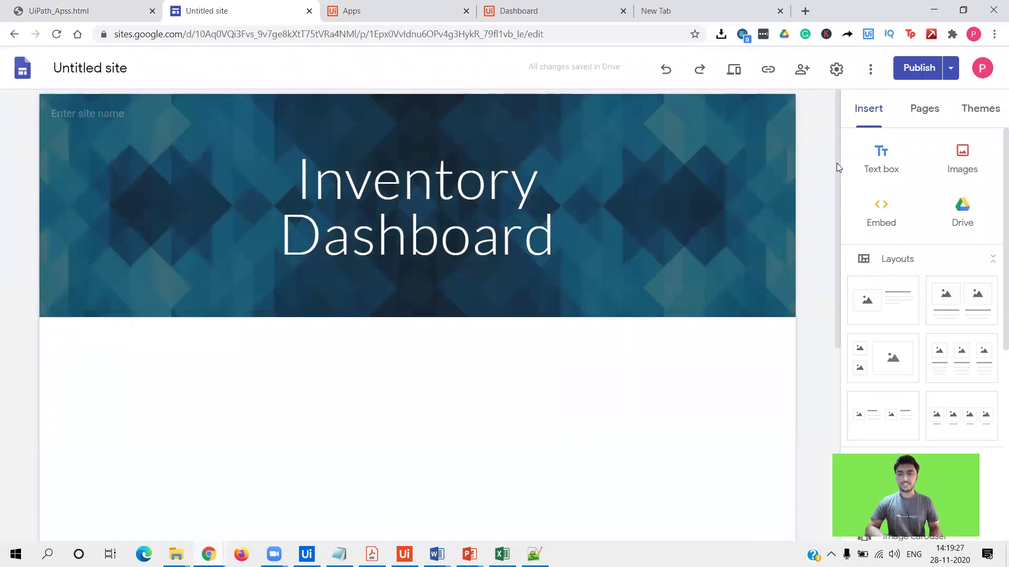
scroll(836, 268, down, 3)
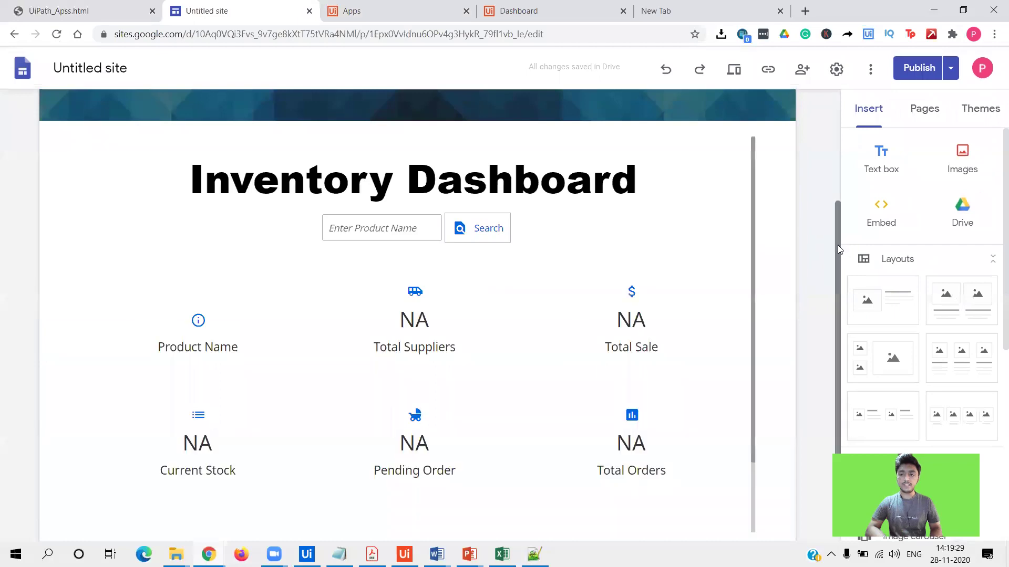
scroll(834, 221, up, 1)
scroll(832, 191, up, 2)
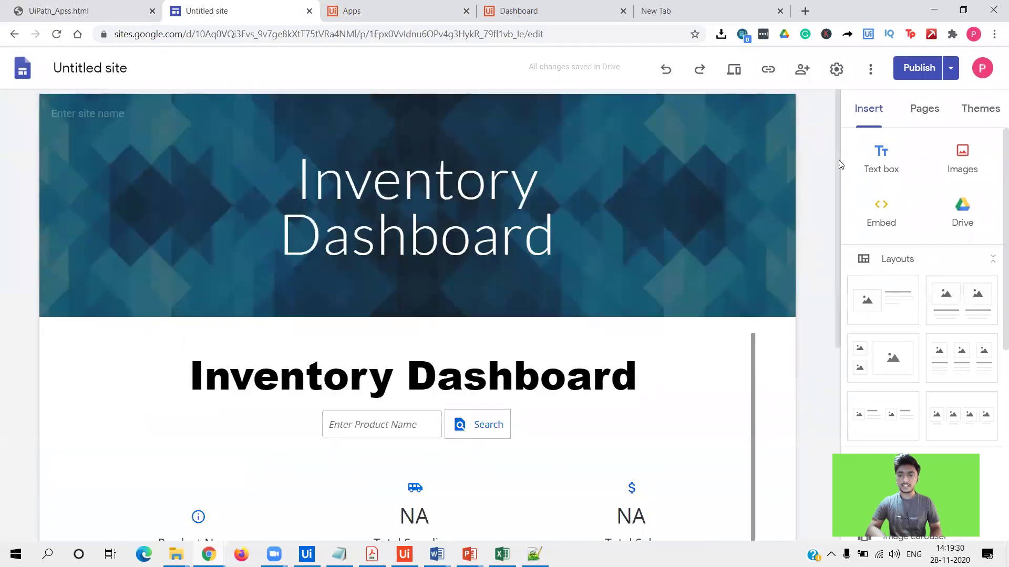
click(881, 217)
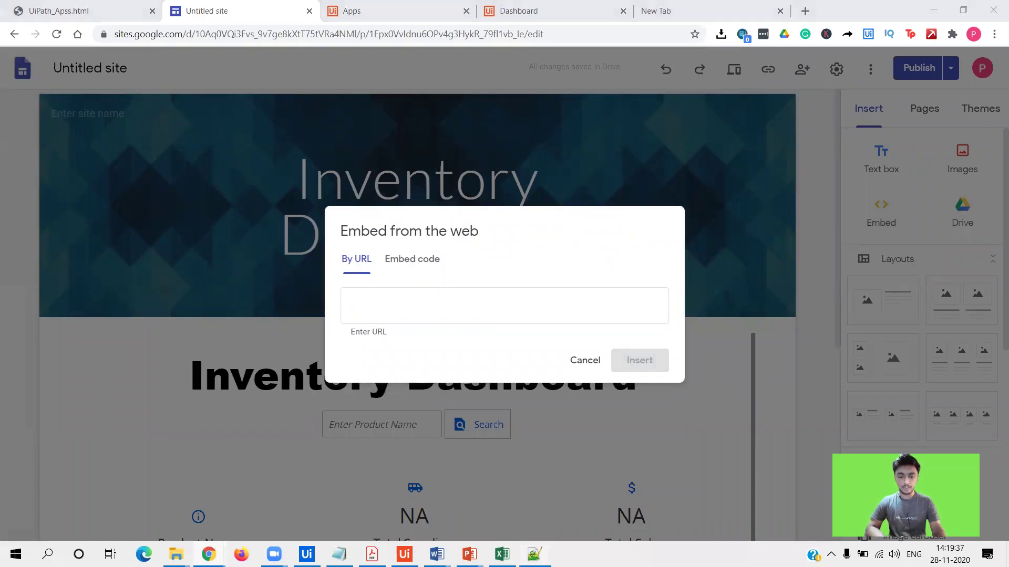
click(517, 547)
right_click(468, 217)
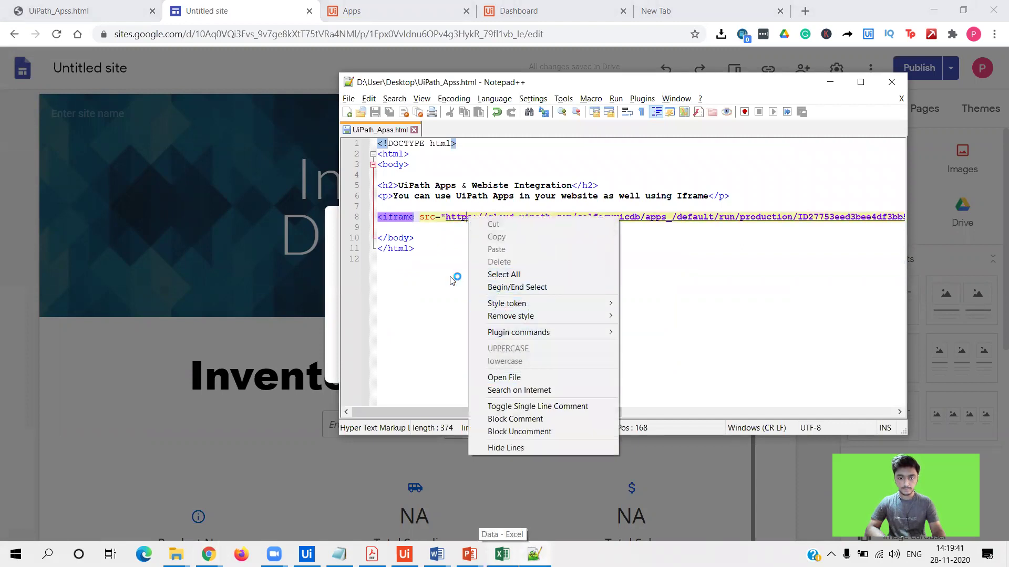
click(504, 275)
click(366, 29)
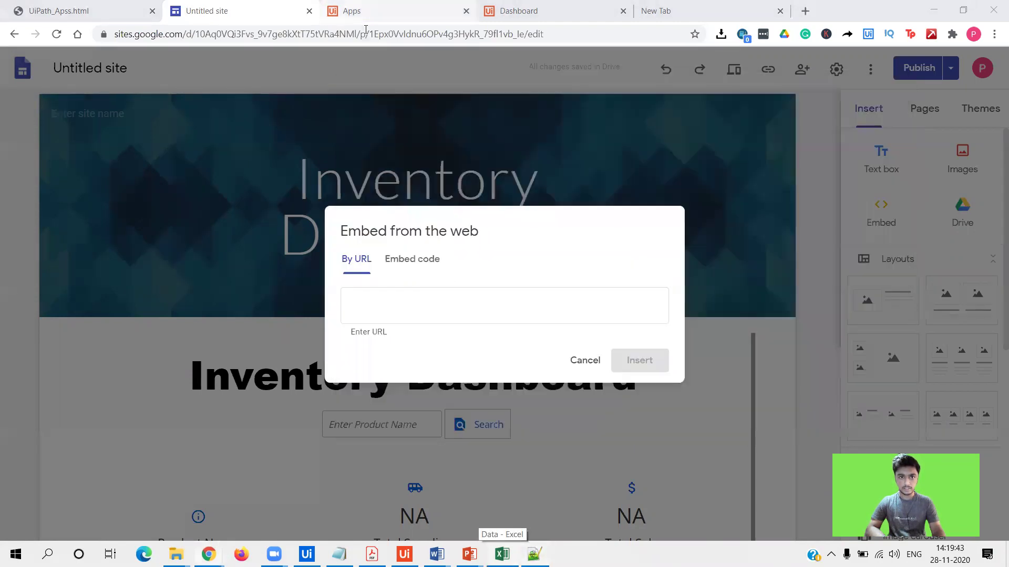
click(350, 10)
click(249, 257)
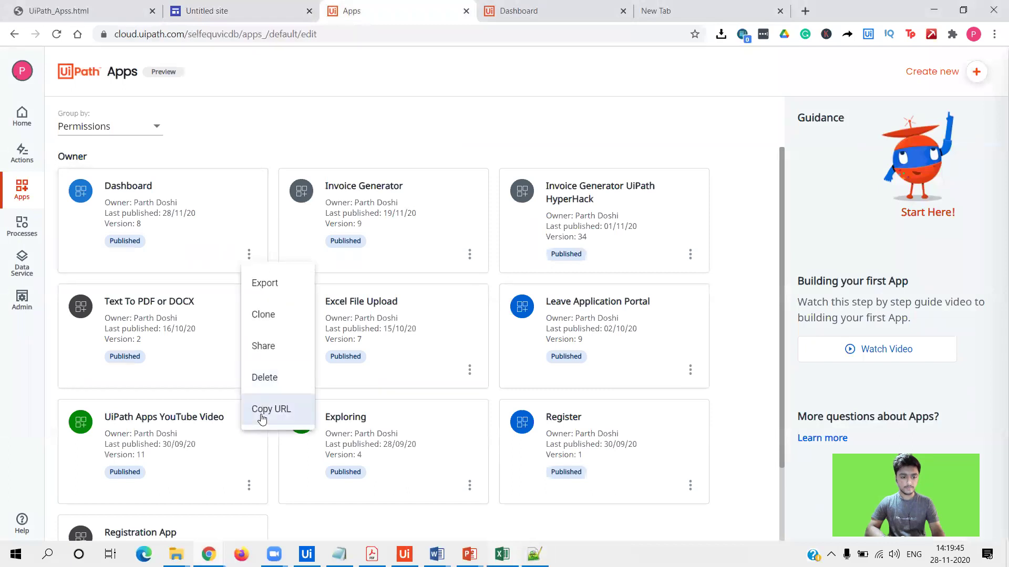
click(263, 409)
click(245, 22)
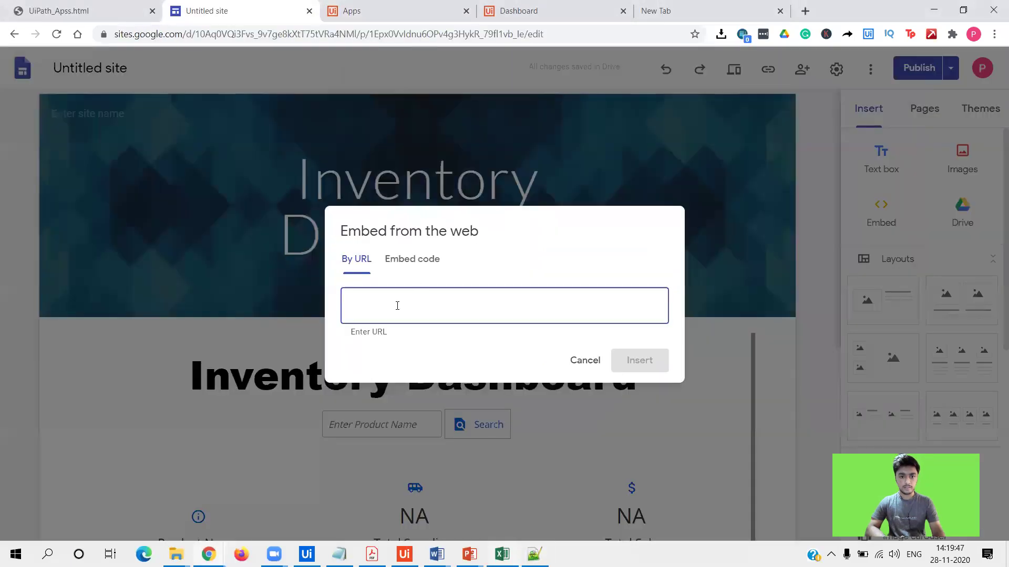
key(ctrl+v)
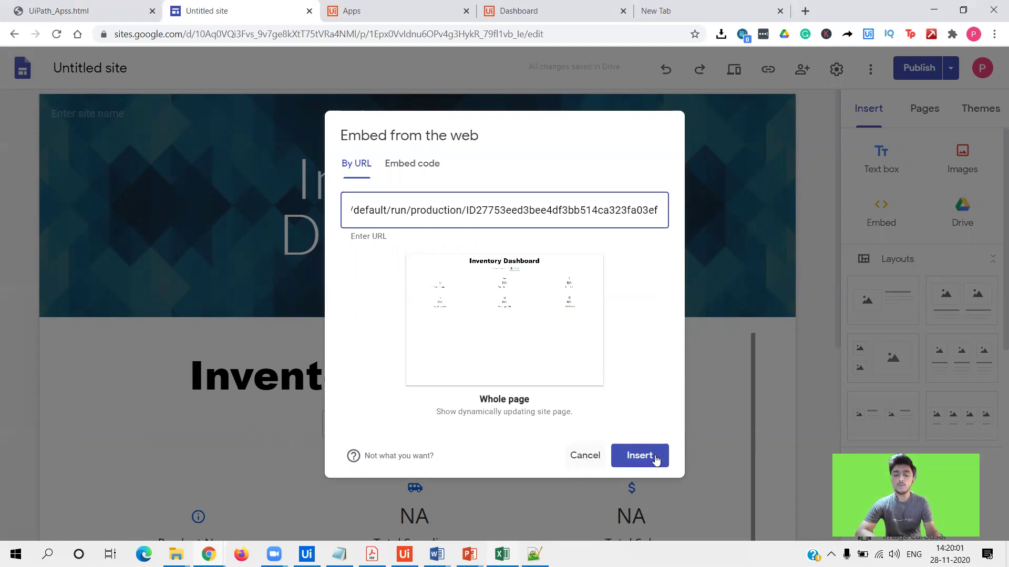
click(584, 457)
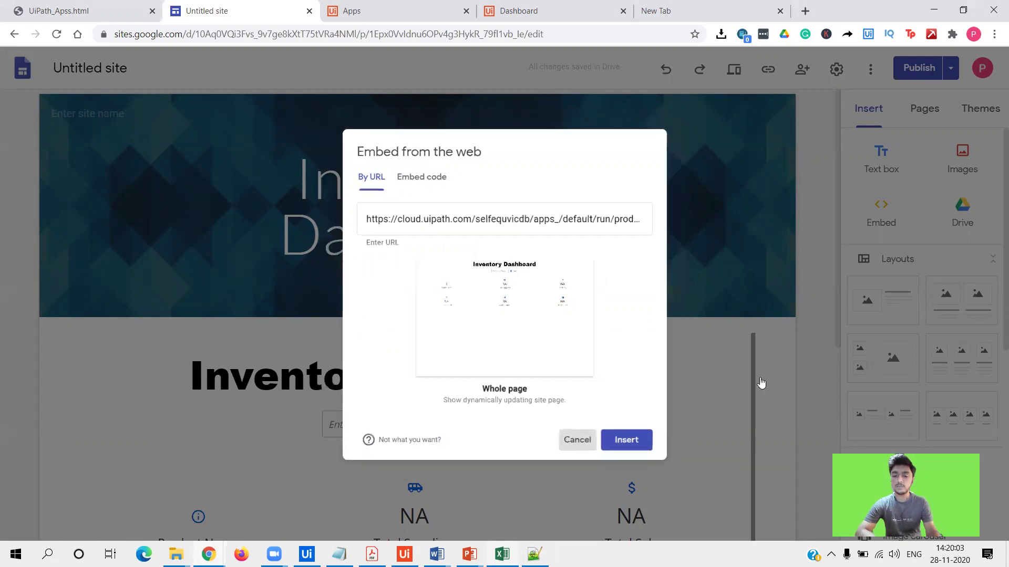
drag(836, 277, 820, 416)
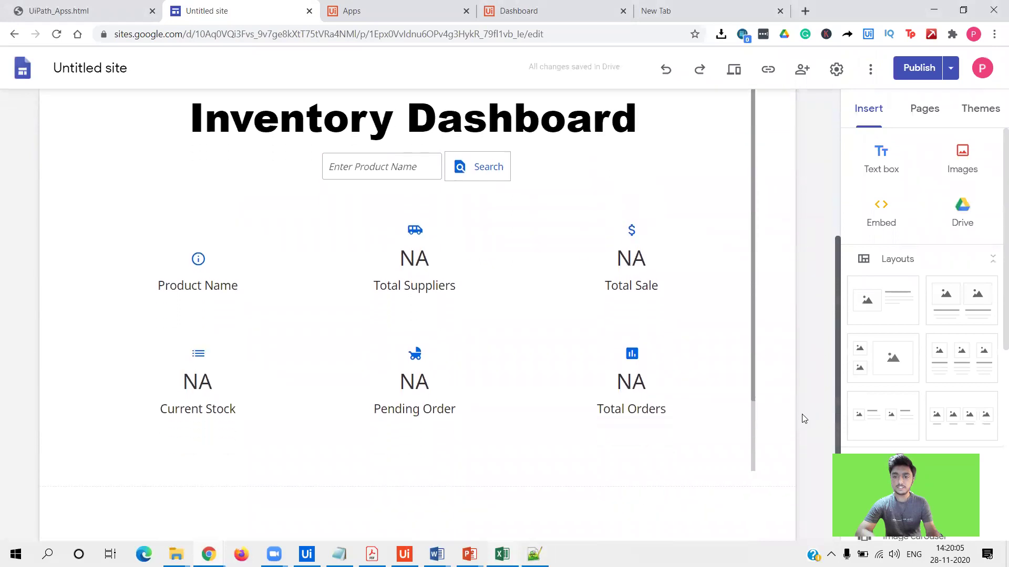
Check the embedded dashboard block and review the site's publish page
click(718, 315)
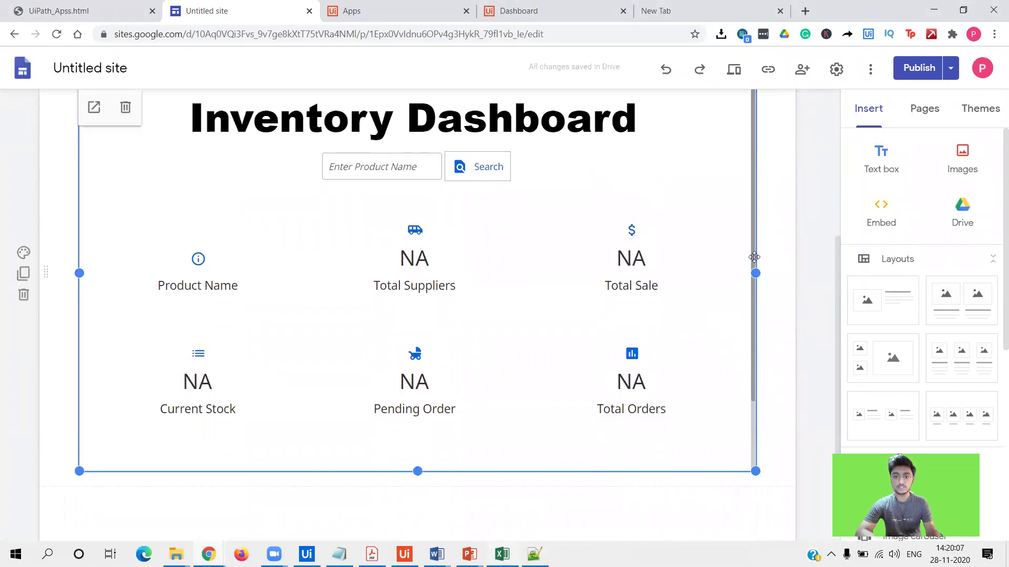
click(806, 237)
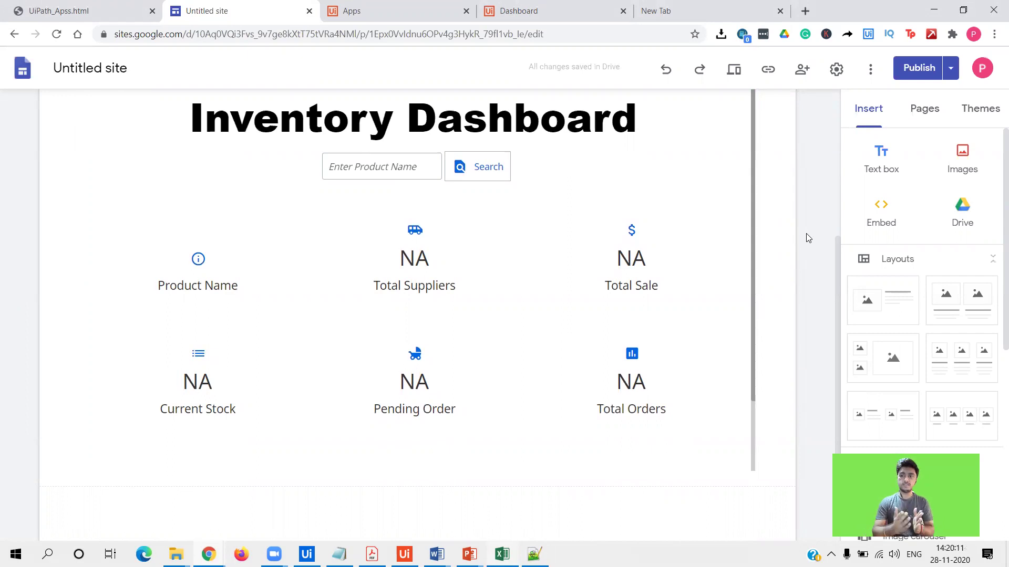
click(908, 73)
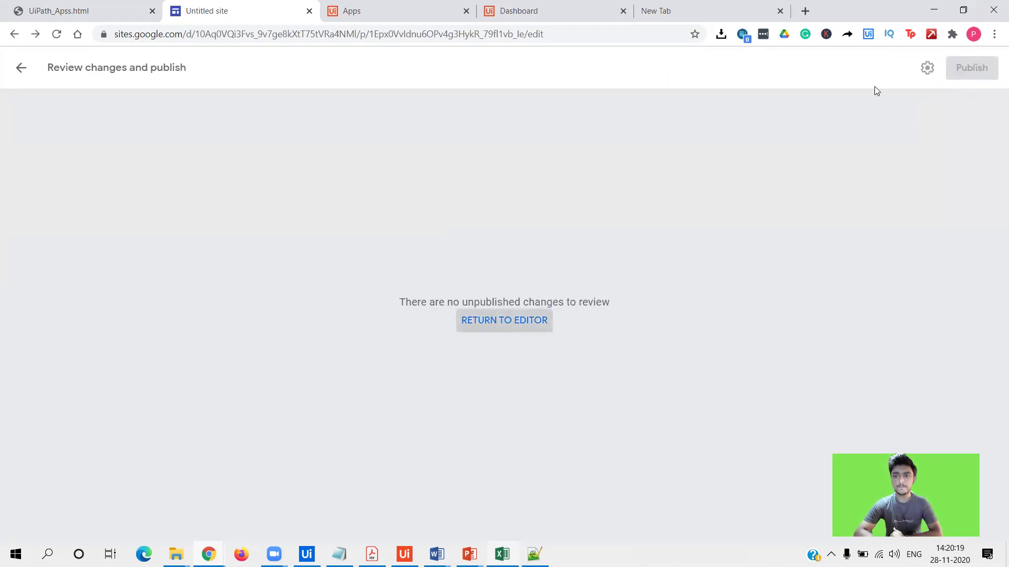
click(492, 318)
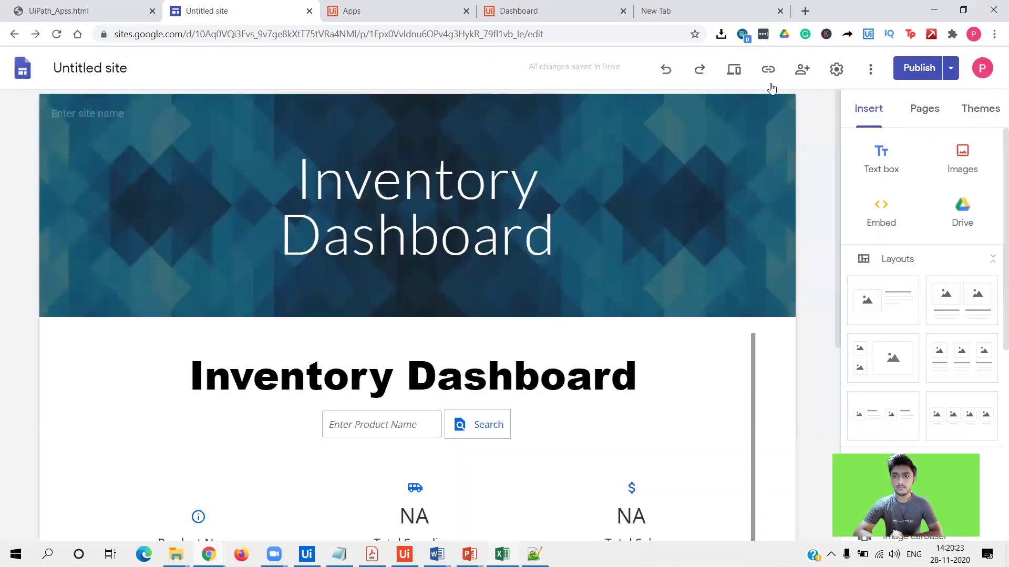
Copy the published link sites.google.com/view/inventorydashboard/home
click(769, 72)
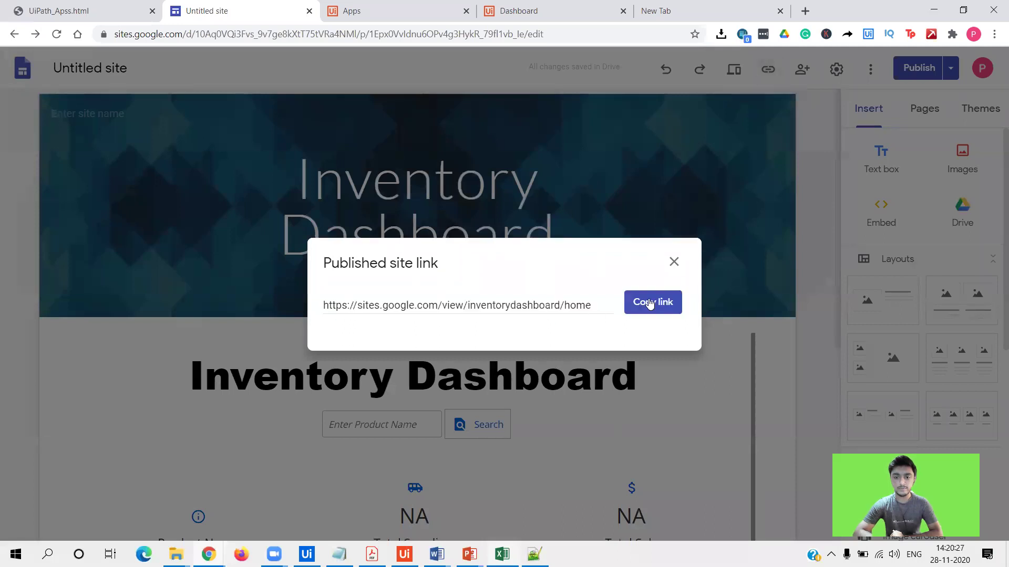
click(650, 304)
click(924, 110)
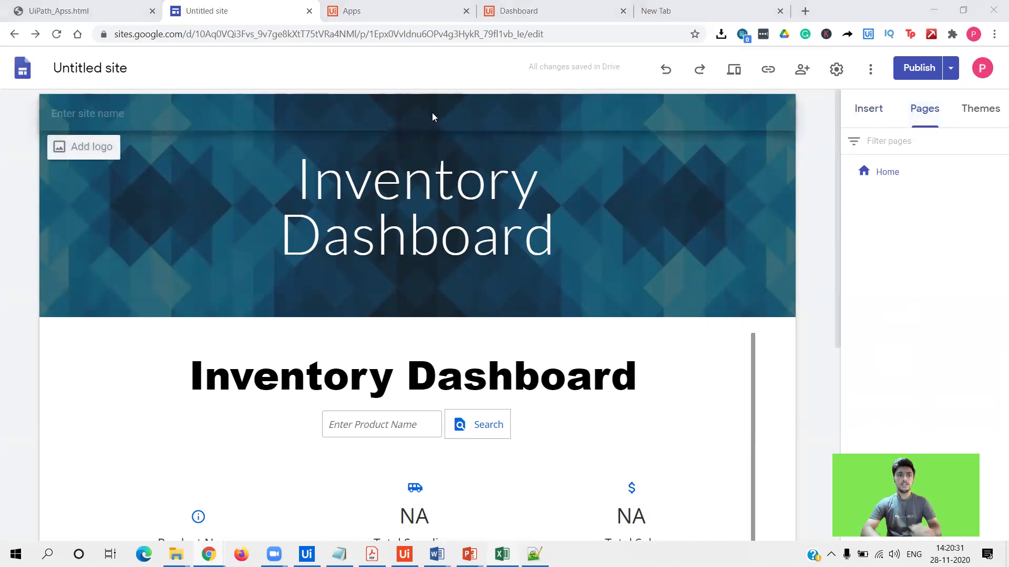
Load sites.google.com/view/inventorydashboard/home in the new tab, then close and reopen that tab
click(636, 22)
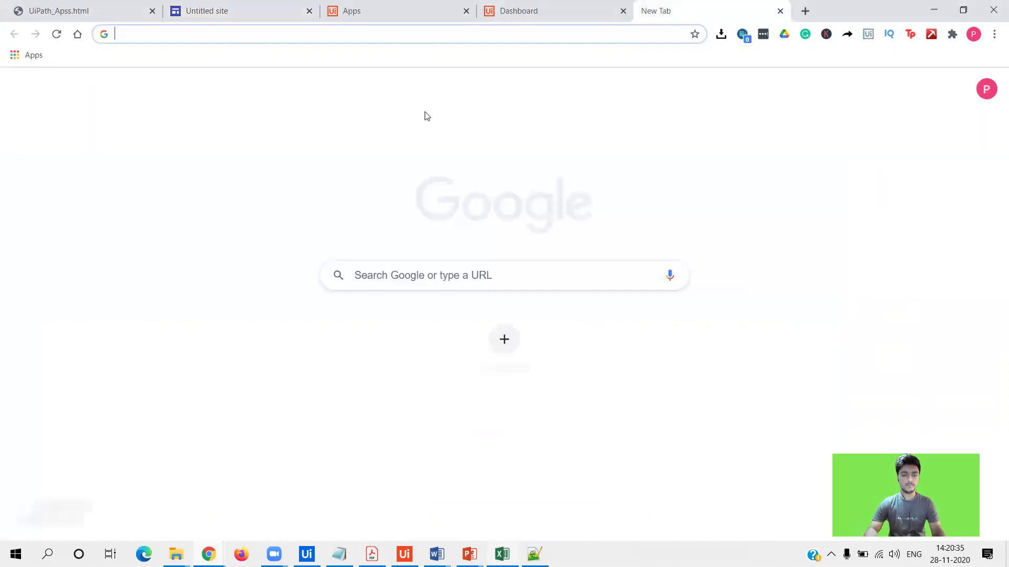
key(ctrl+v)
key(Return)
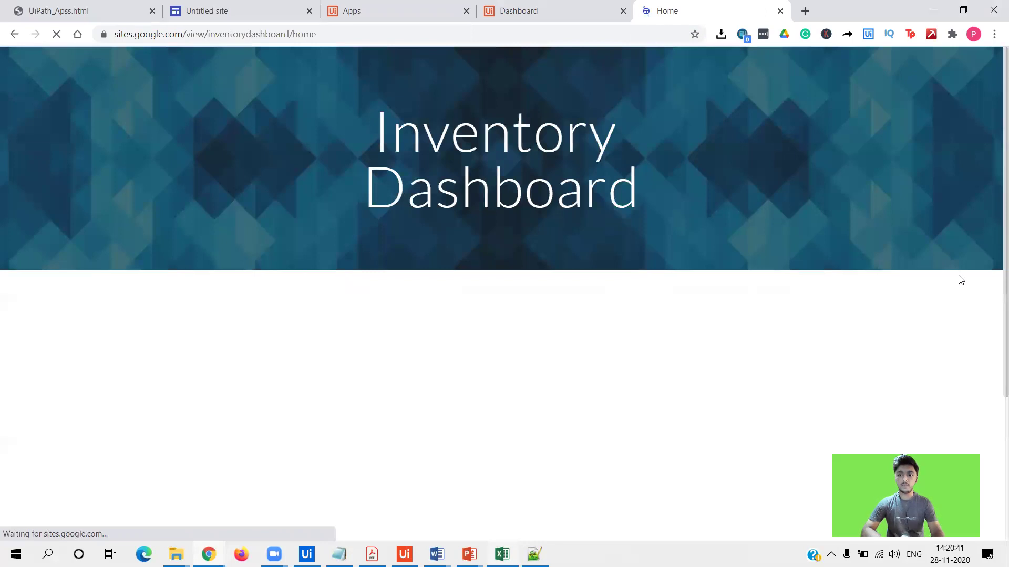
scroll(992, 133, down, 1)
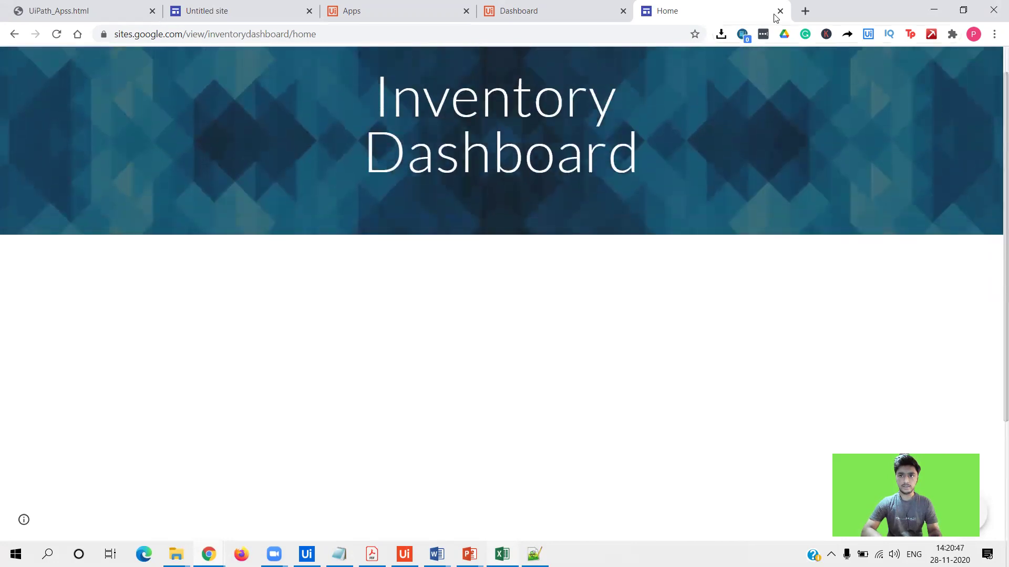
click(779, 11)
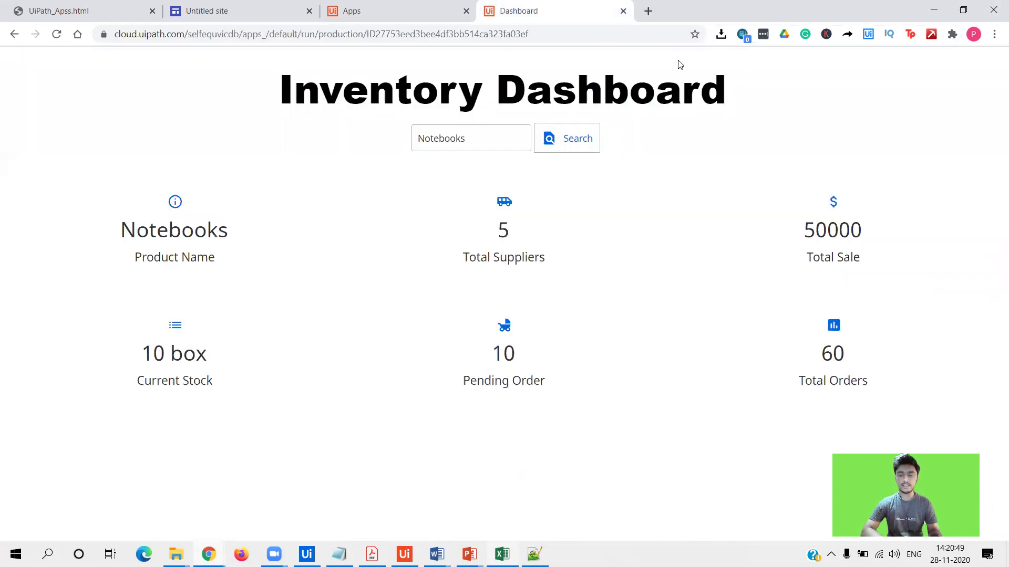
key(ctrl+shift+t)
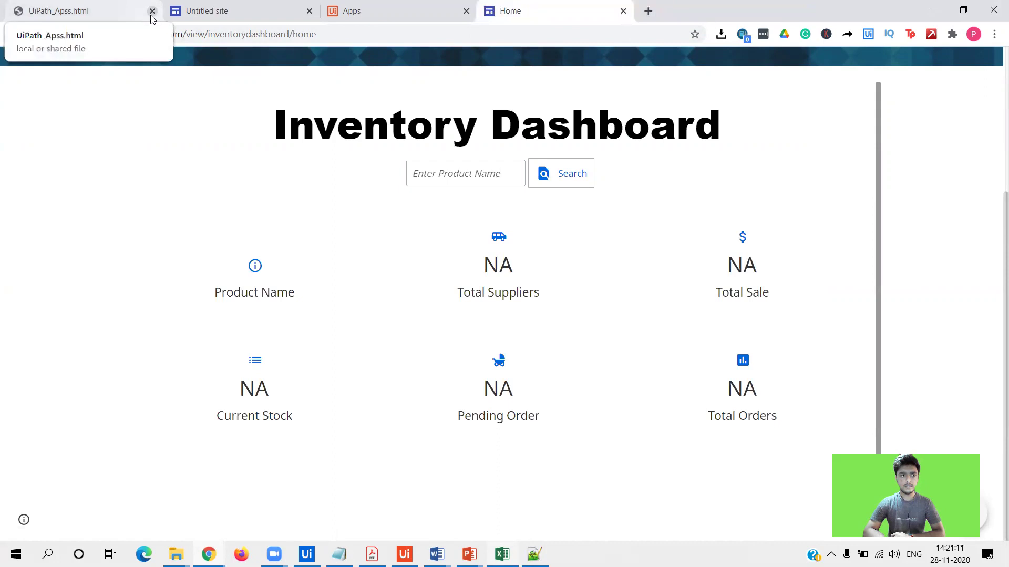
Search Notebooks (5 suppliers, 50000 sale, 10 box stock, 60 orders), then select the page URL
click(463, 178)
text(Notebooks)
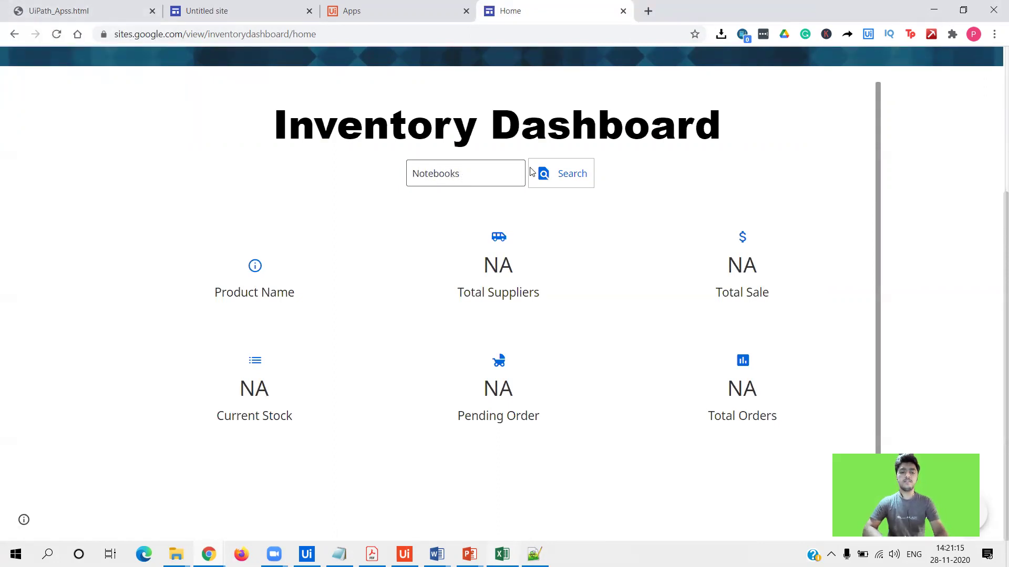
click(543, 175)
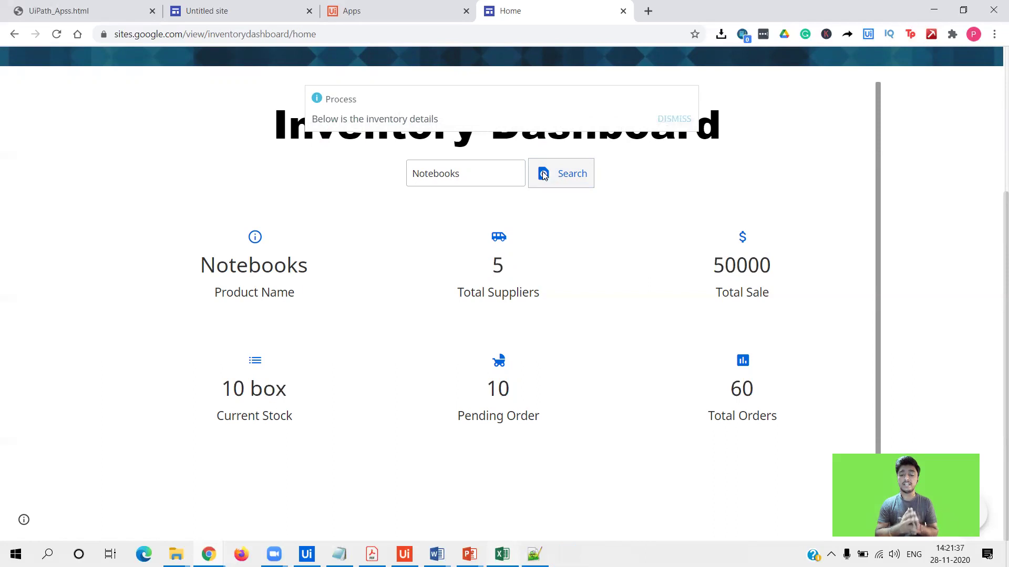
scroll(993, 63, up, 3)
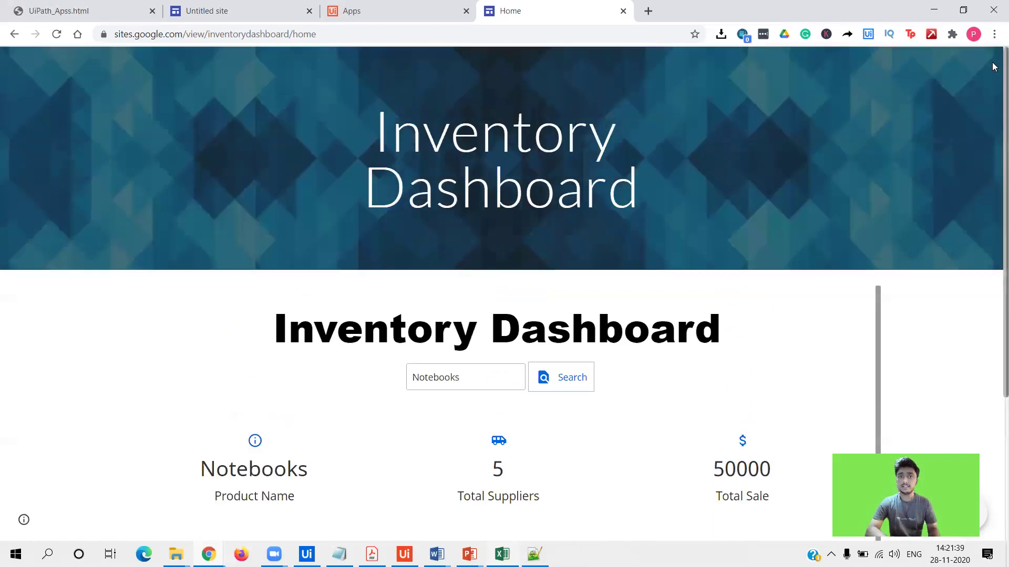
scroll(993, 159, down, 1)
scroll(993, 236, down, 2)
scroll(994, 103, up, 3)
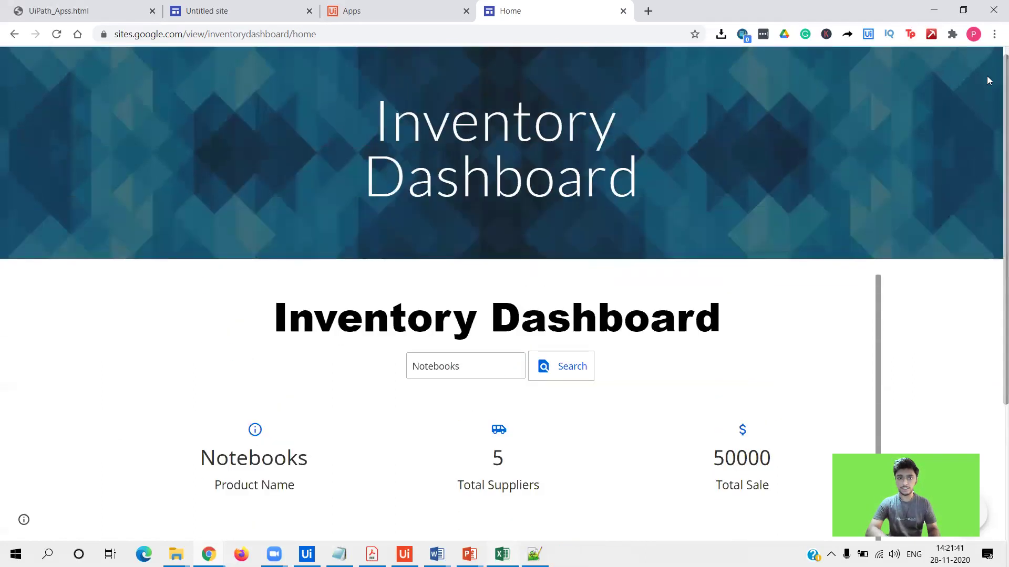
double_click(508, 35)
click(507, 36)
Open the copied published-site URL in a new incognito window, then minimize it
click(993, 34)
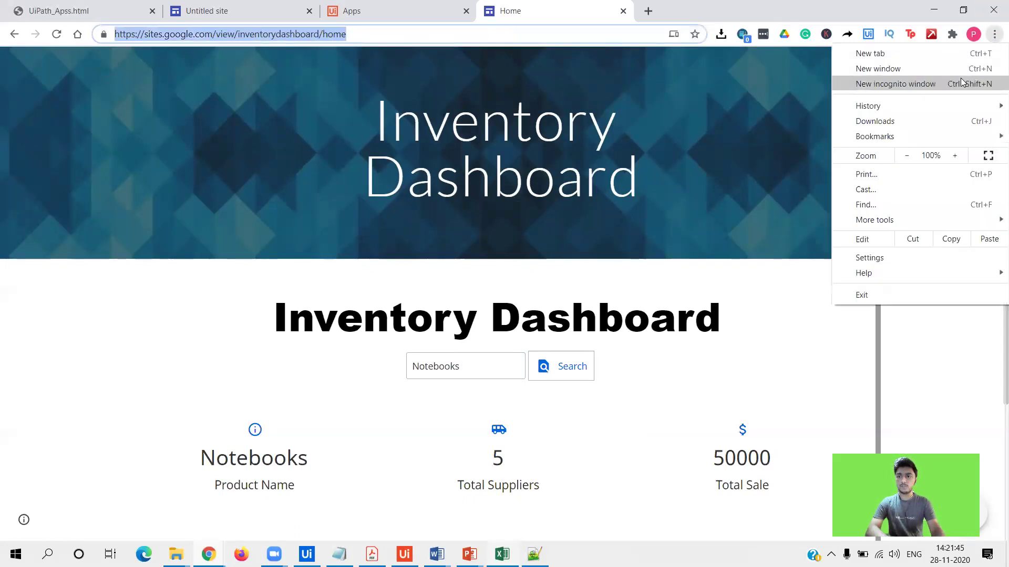
click(901, 90)
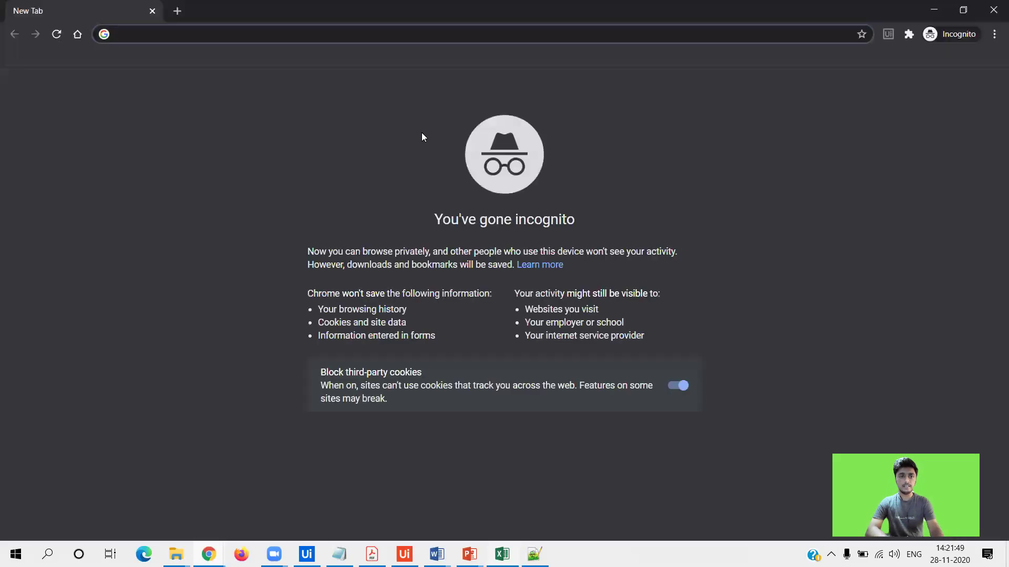
key(ctrl+v)
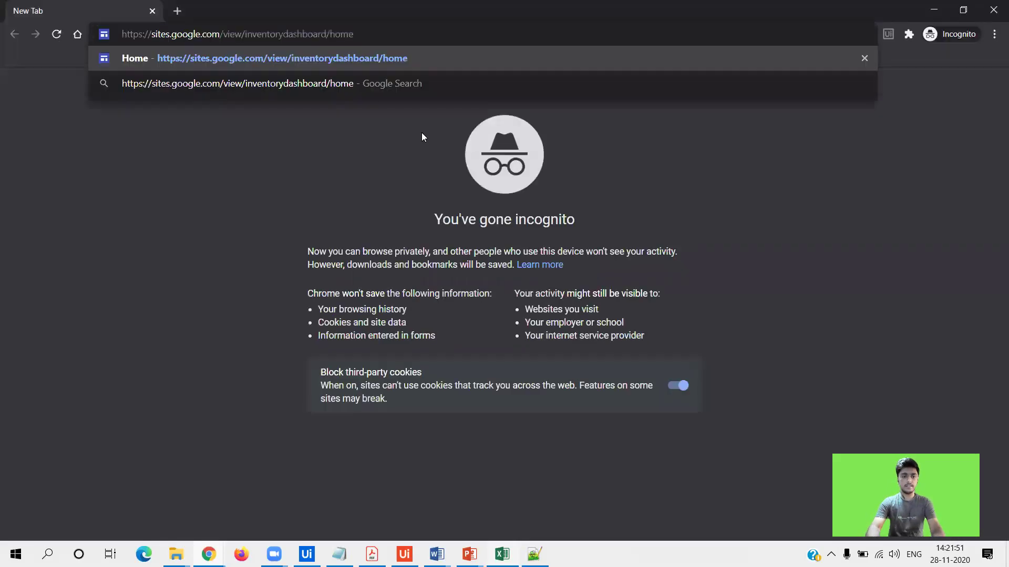
key(Return)
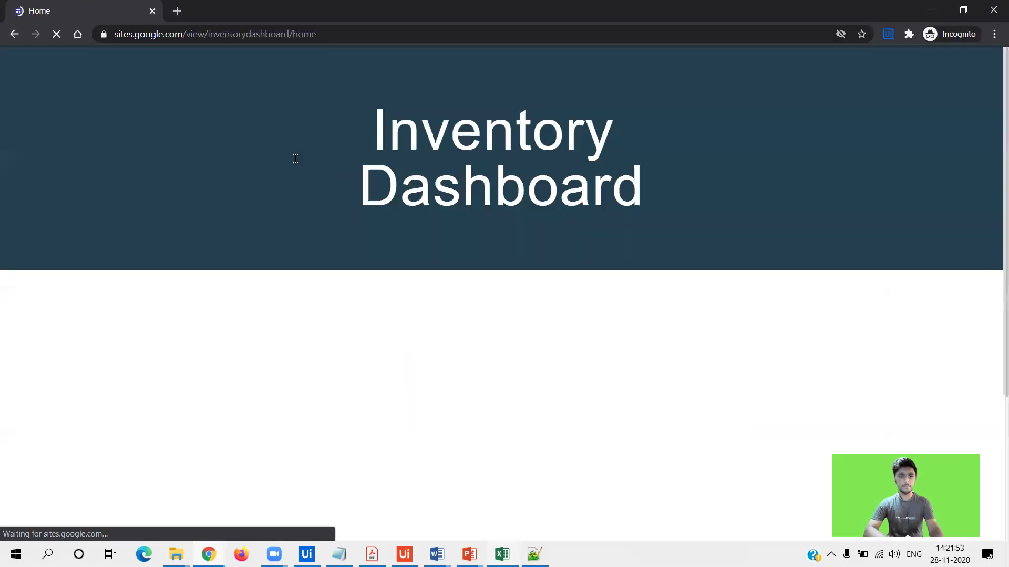
scroll(994, 155, down, 3)
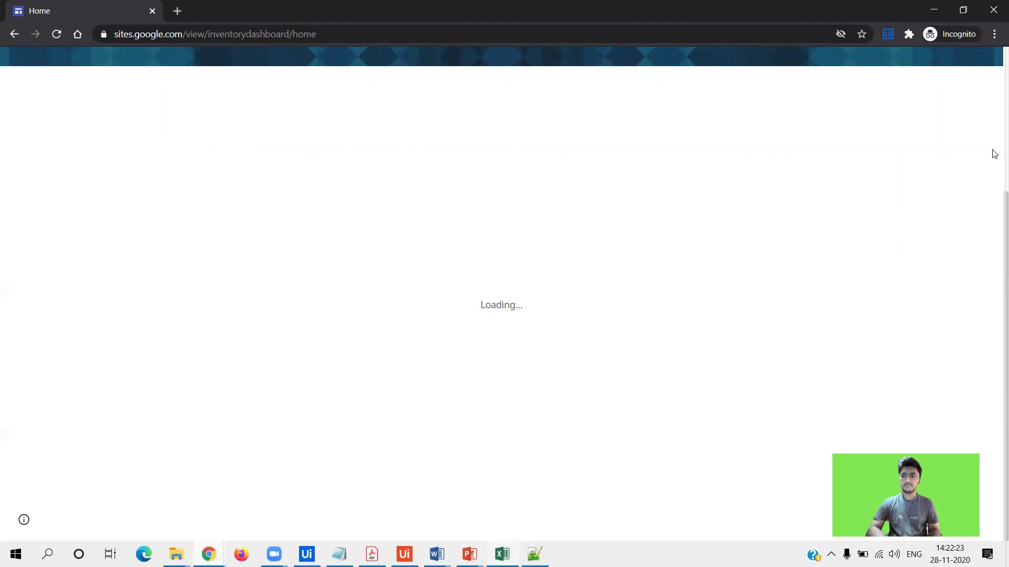
scroll(975, 184, up, 3)
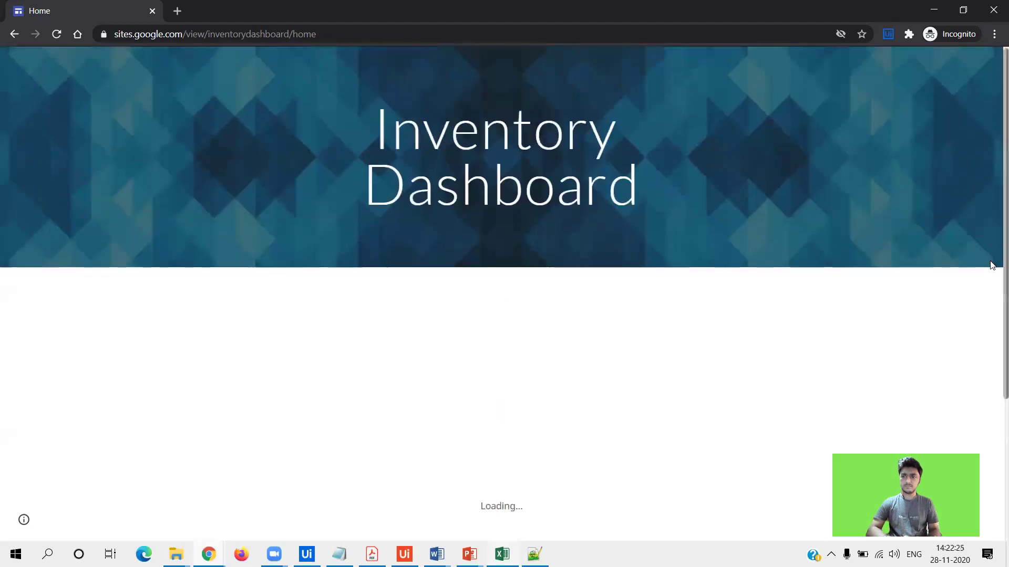
scroll(994, 207, down, 3)
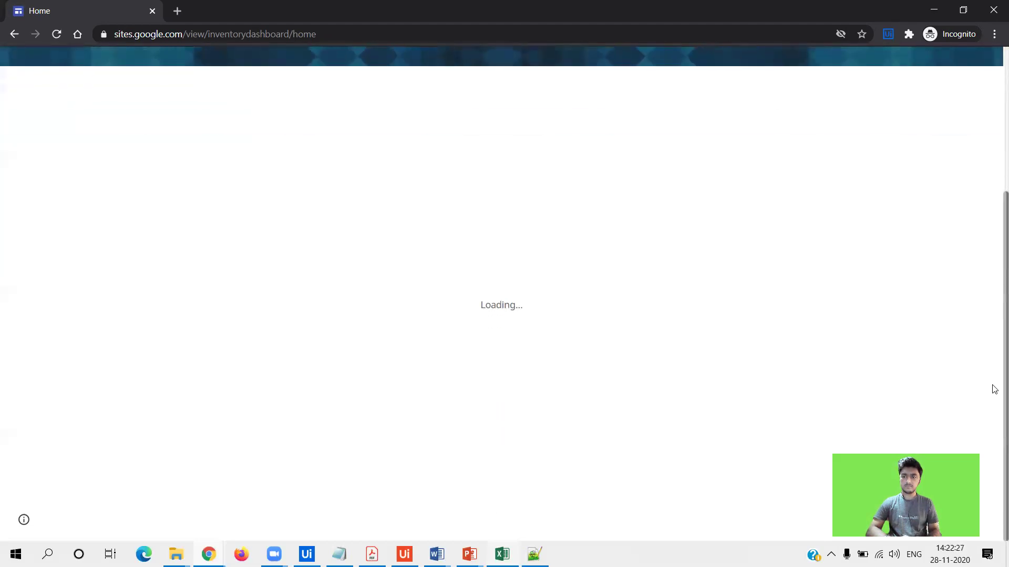
click(933, 9)
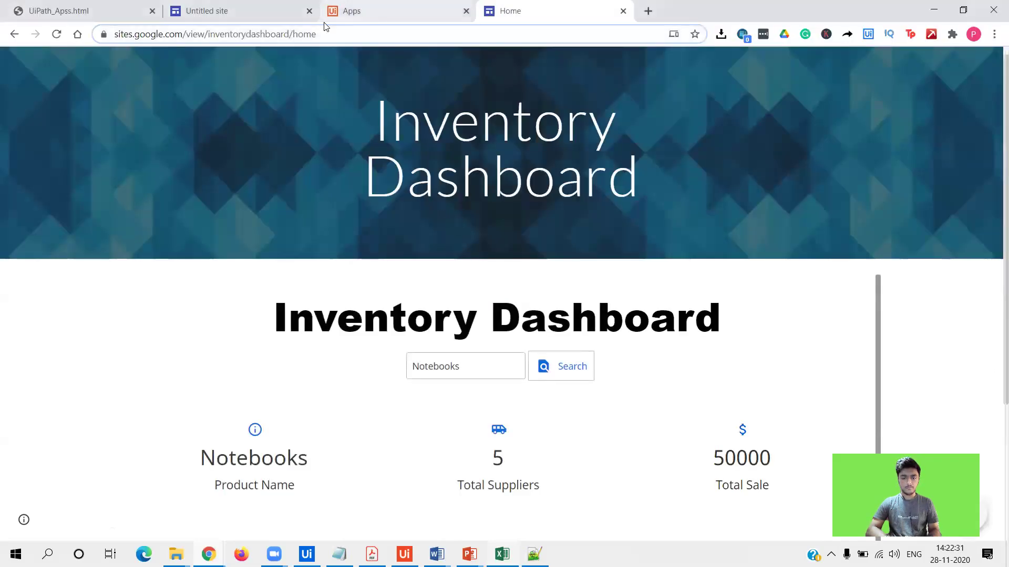
Switch to the UiPath Apps tab, check the iframe in UiPath_Apss.html, then hide Notepad++
click(352, 11)
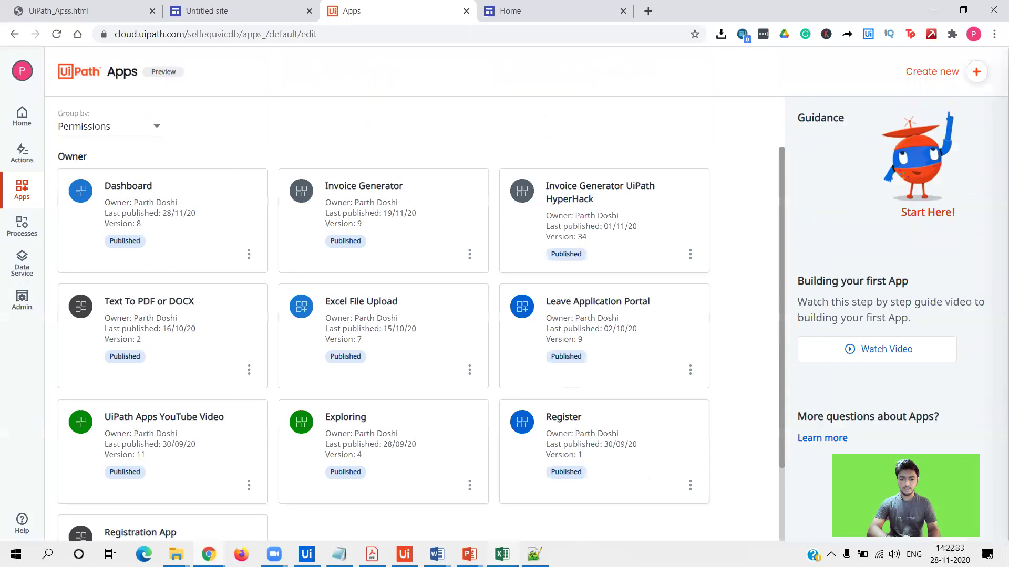
key(alt+Tab)
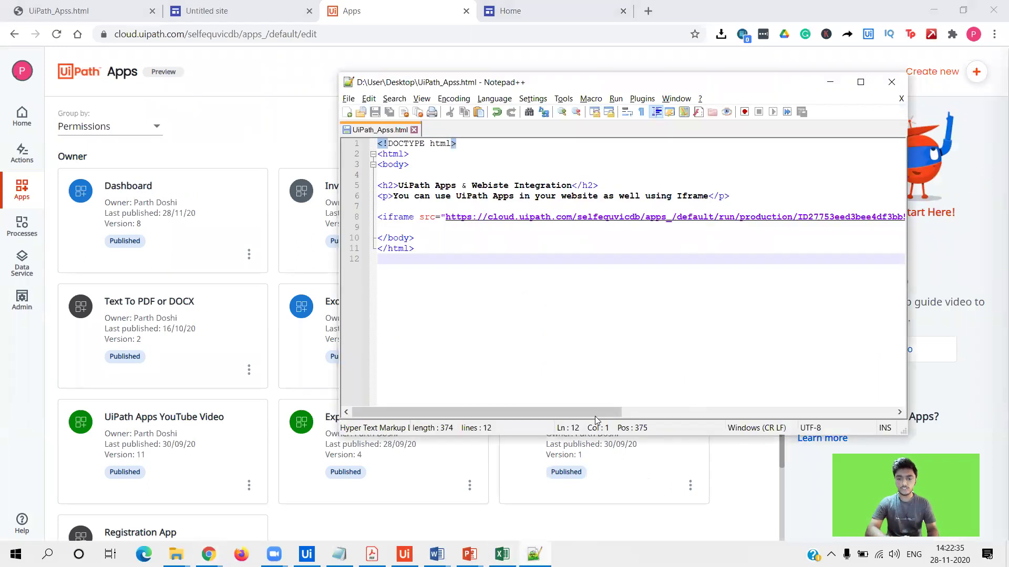
mouse_move(595, 417)
mouse_down()
mouse_move(727, 404)
mouse_move(572, 355)
mouse_up()
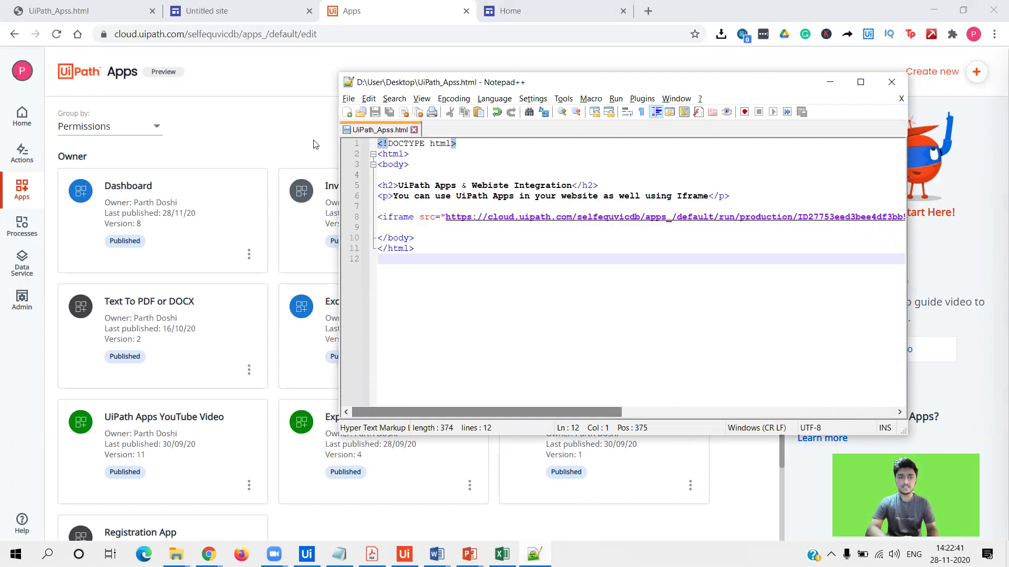
click(299, 129)
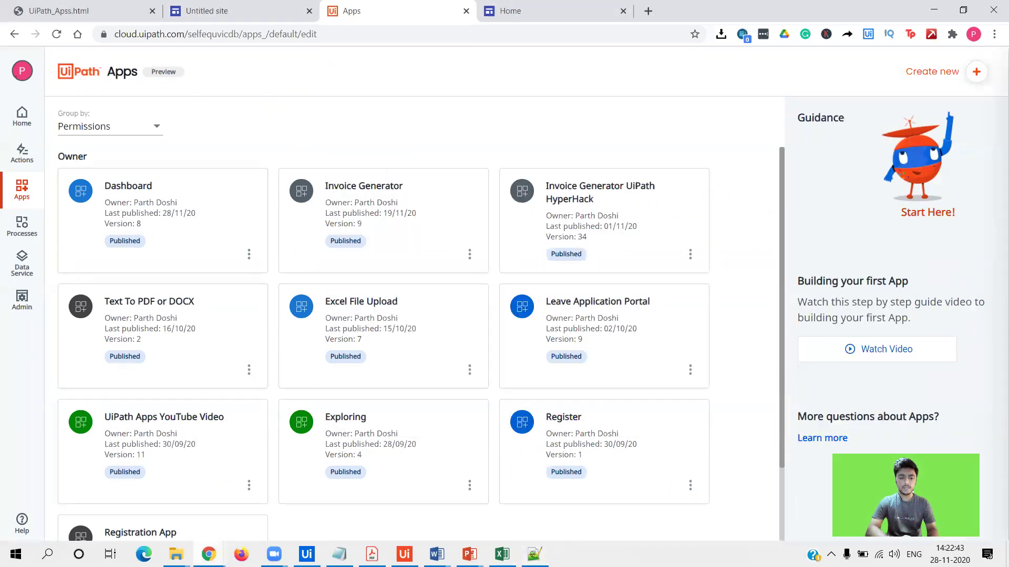
Reload the incognito site and close that window while the dashboard is still loading
mouse_move(208, 556)
click(576, 502)
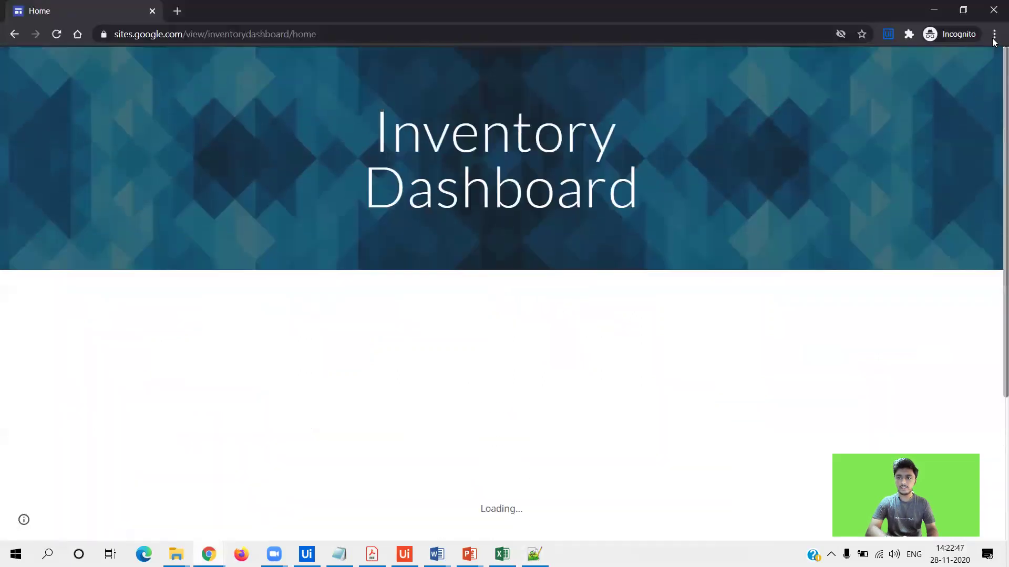
scroll(980, 408, down, 3)
click(58, 36)
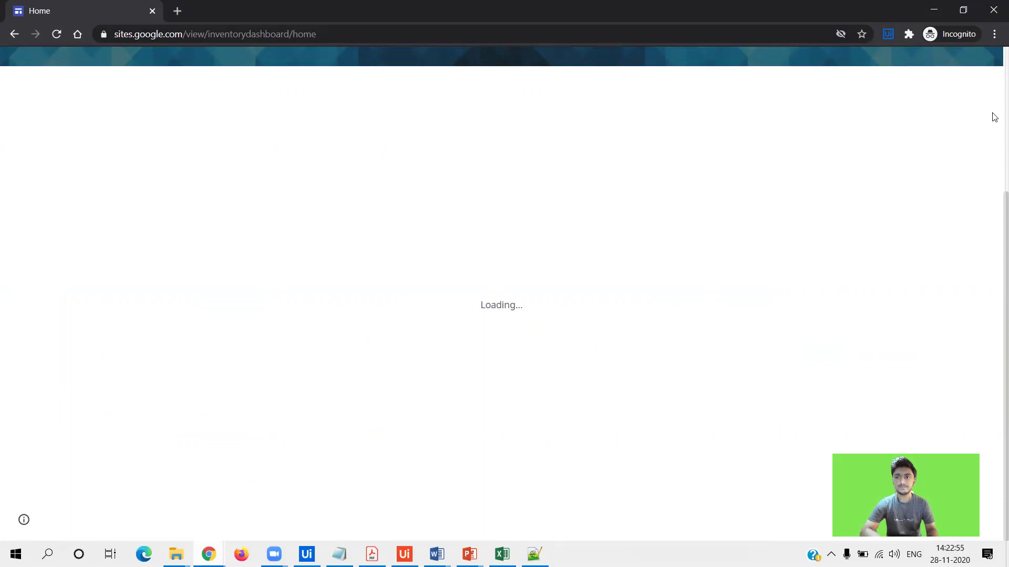
scroll(993, 197, down, 2)
scroll(994, 268, down, 1)
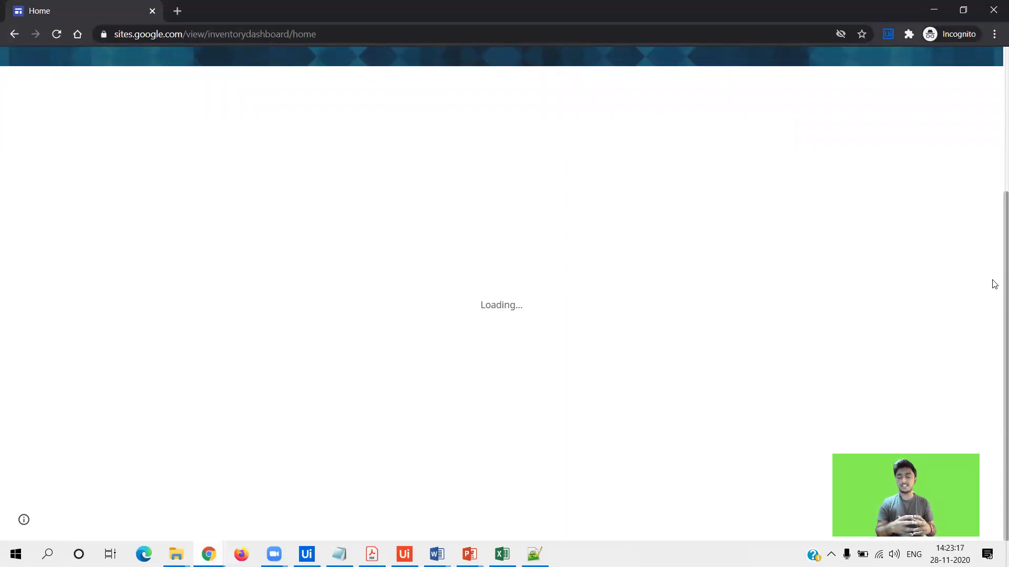
click(993, 10)
Minimize the main Chrome window and the Notepad++ UiPath_Apss.html window
click(932, 11)
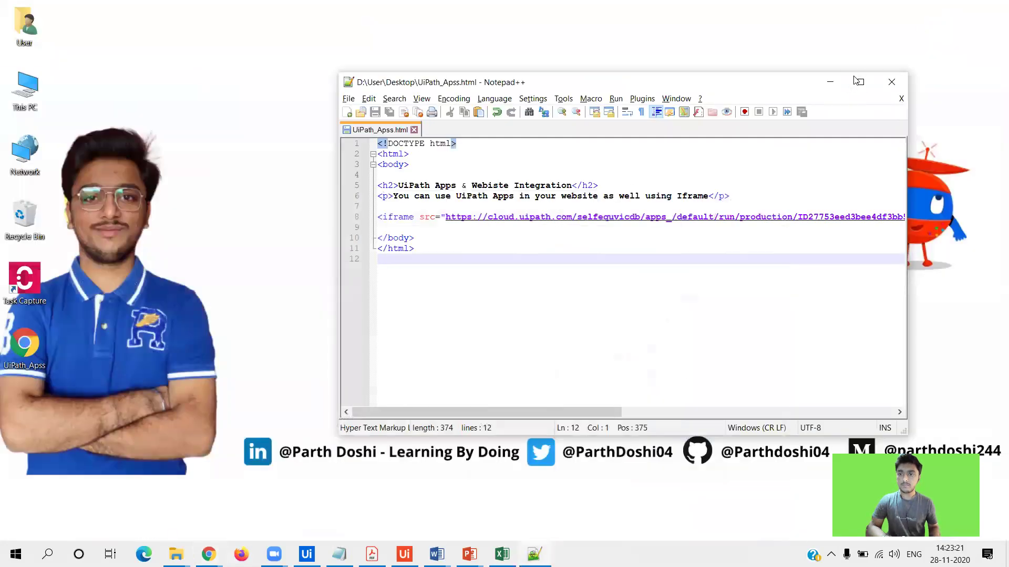
click(828, 82)
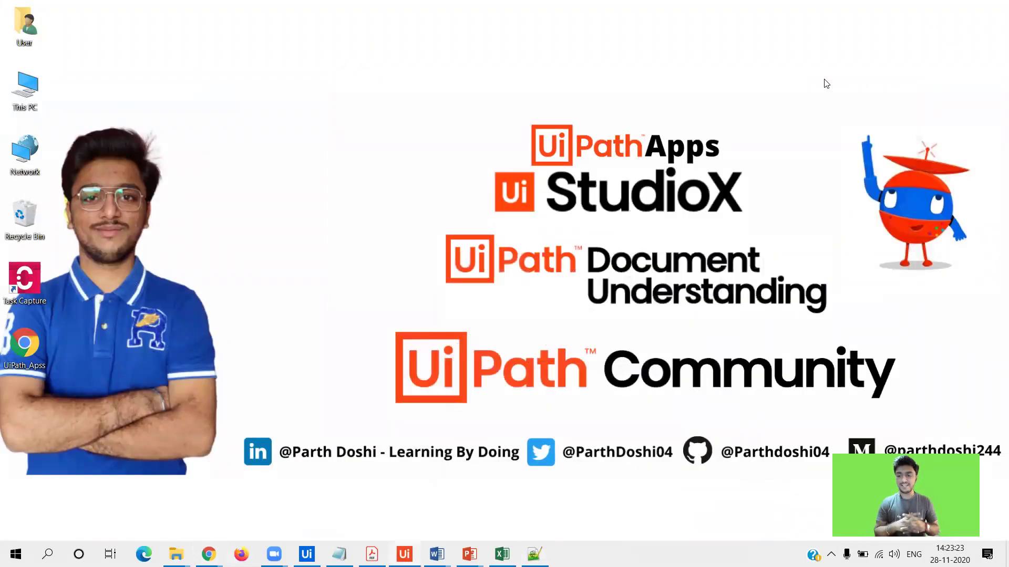